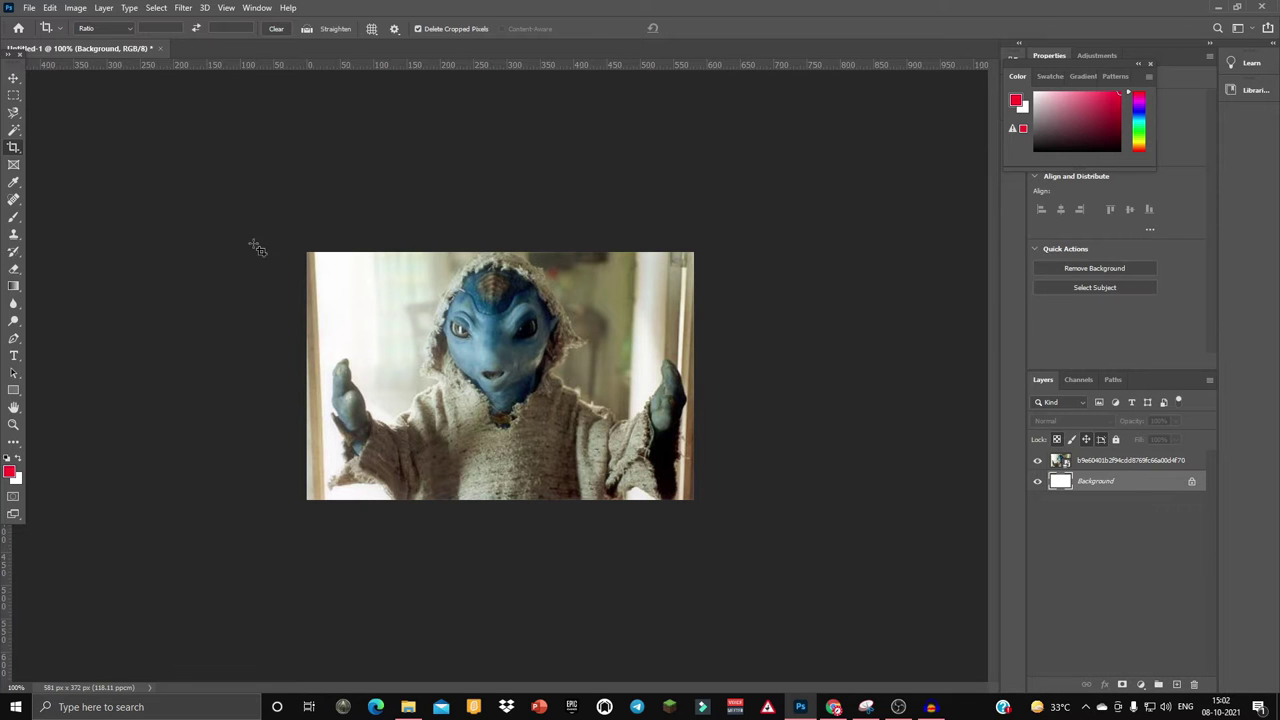
Zoom in on the alien picture, select the Move tool and bring up File Explorer
key(ctrl+plus)
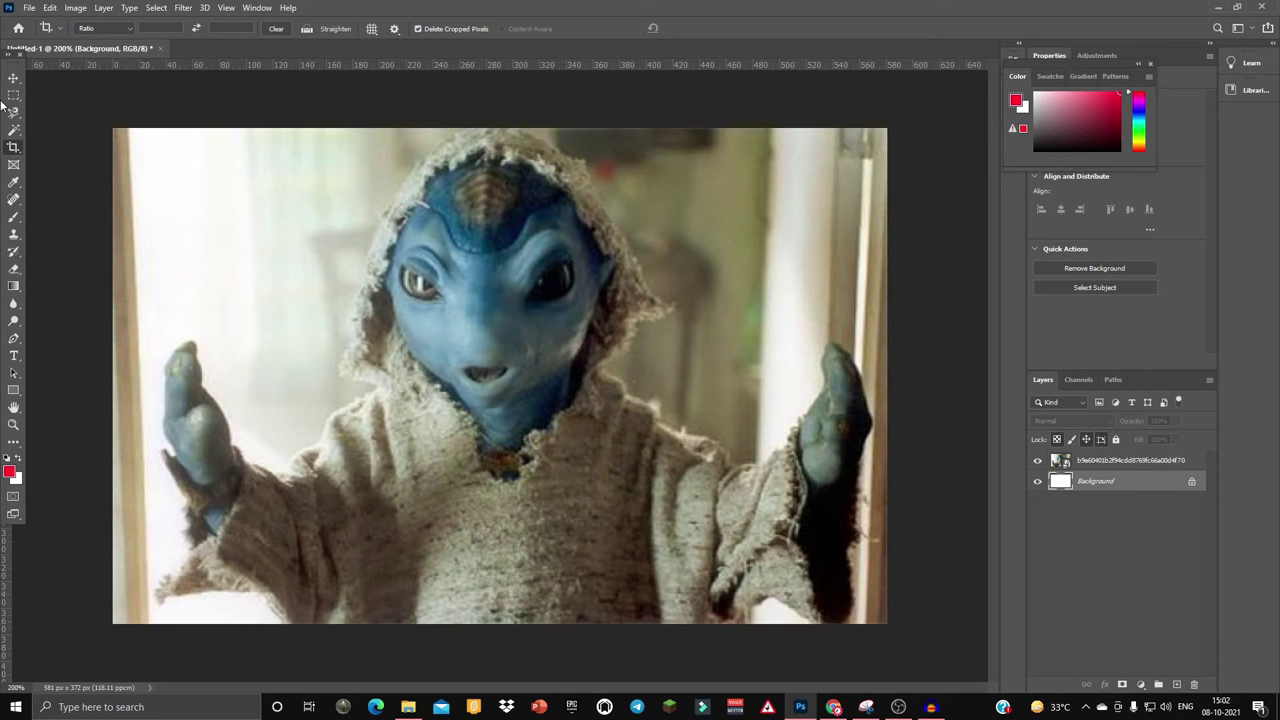
click(20, 81)
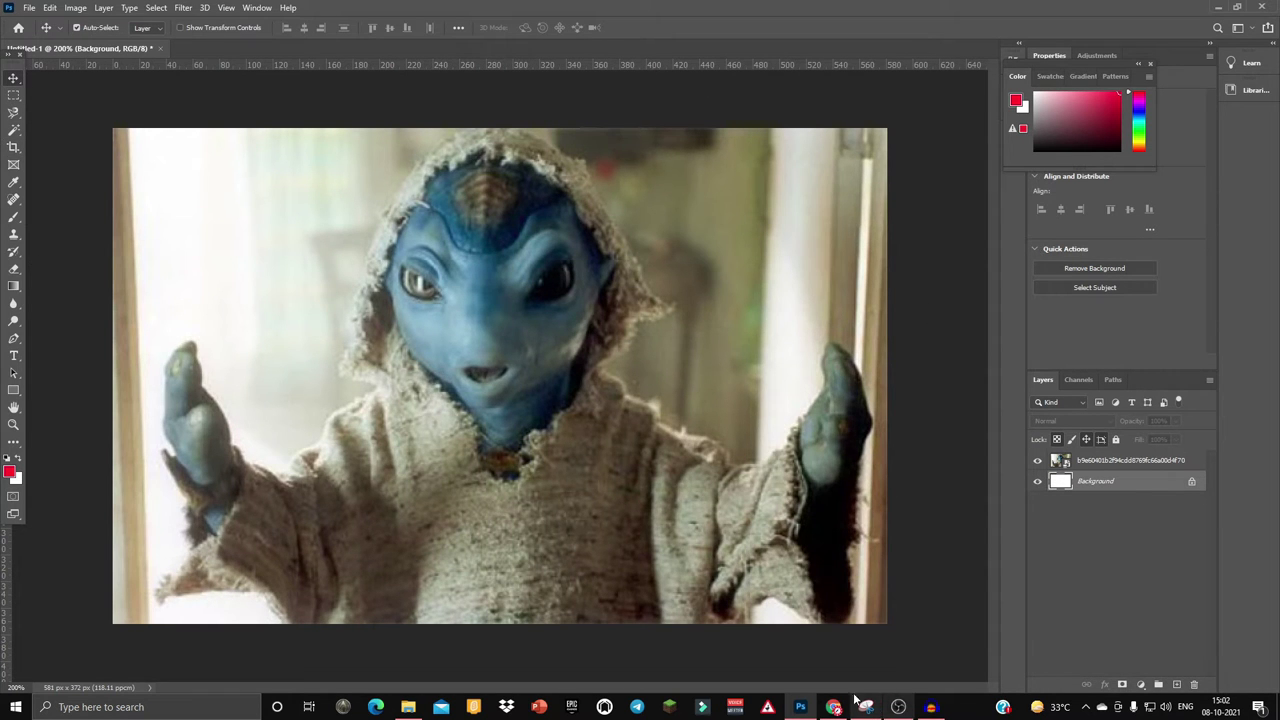
click(408, 707)
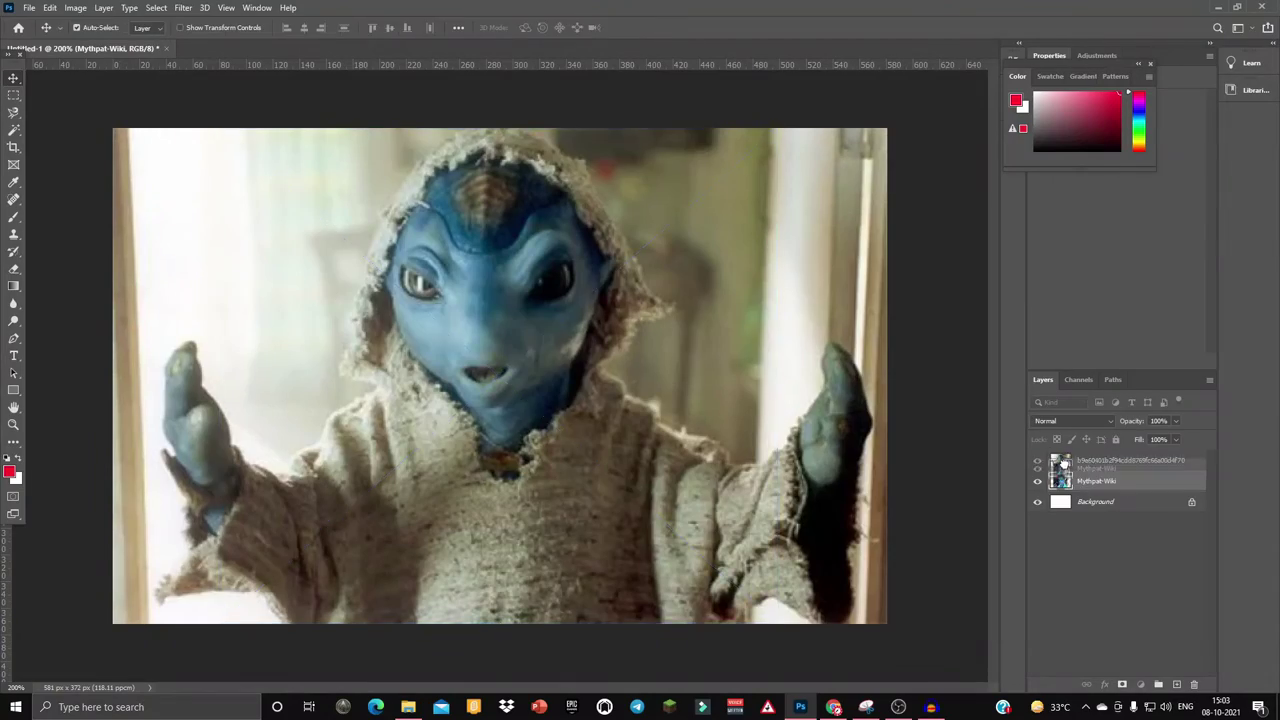
Drop the man's photo into the alien document and cut out his face with Magnetic Lasso
drag(1064, 463, 1064, 456)
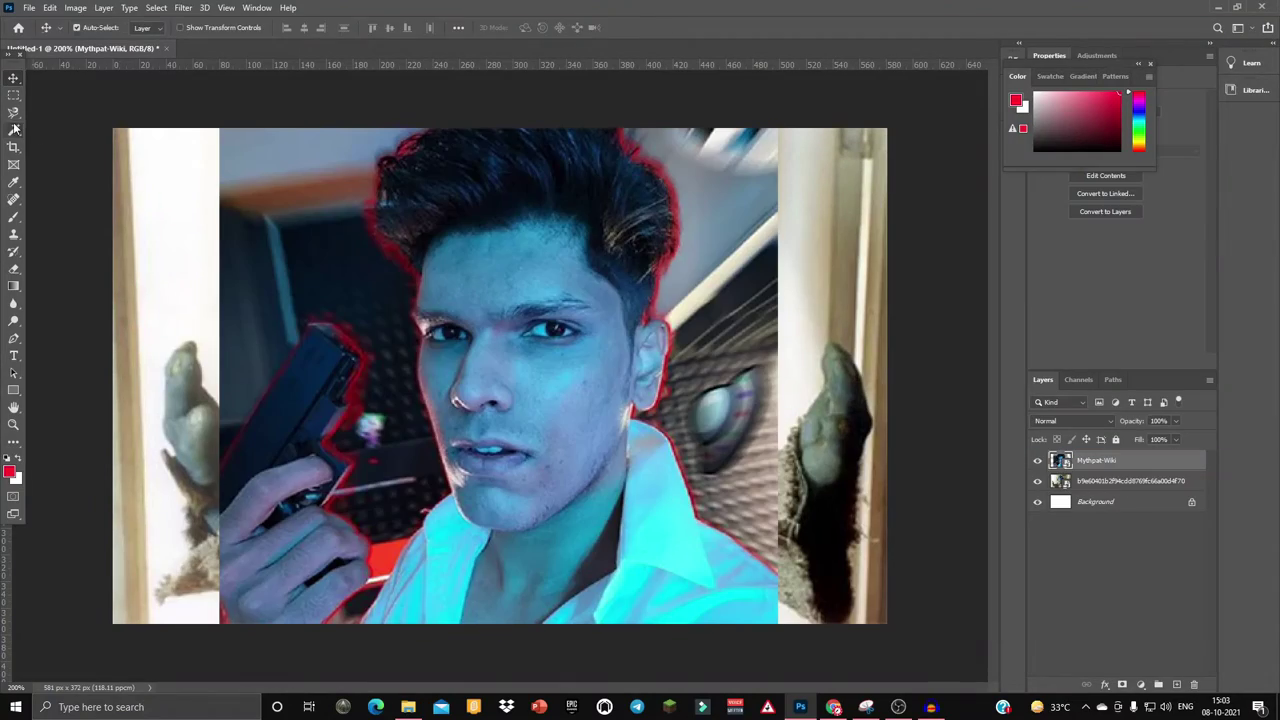
click(14, 112)
click(417, 272)
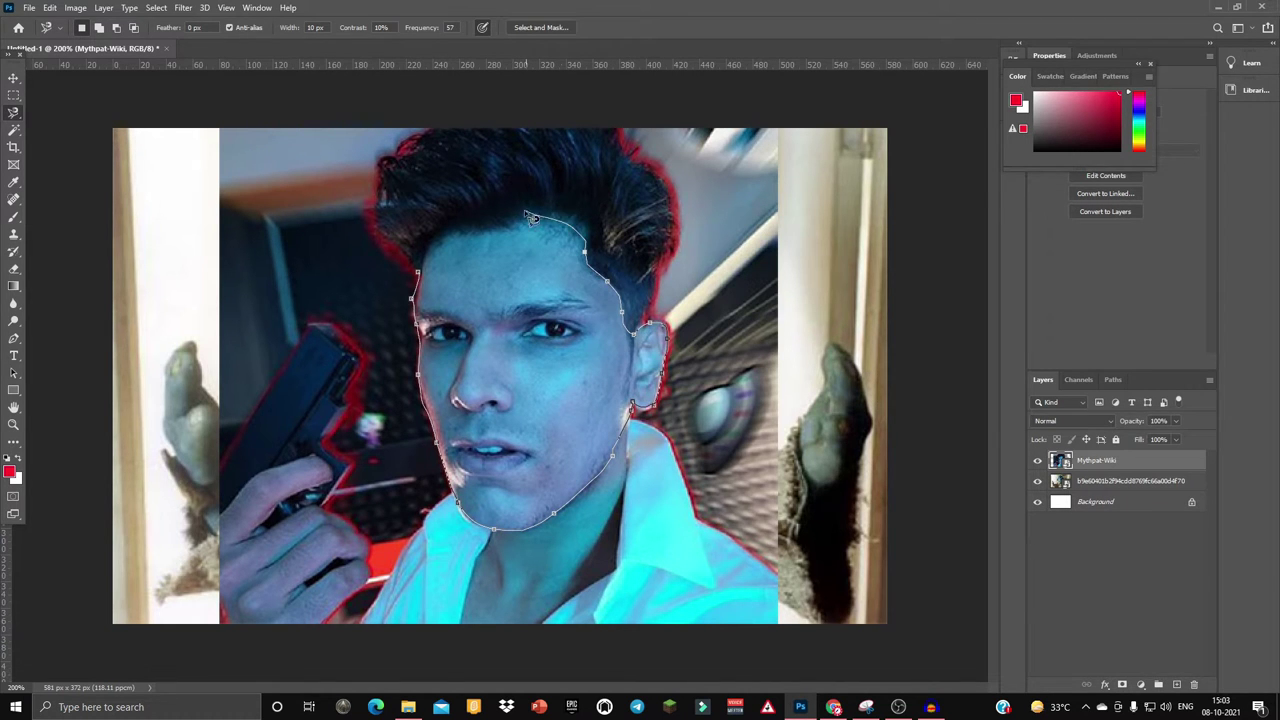
click(417, 272)
click(156, 7)
click(190, 73)
key(e)
key(Delete)
key(ctrl+d)
Warp the cut-out face, stretching it toward the left
key(ctrl+t)
right_click(650, 217)
click(700, 306)
drag(535, 330, 515, 323)
key(Return)
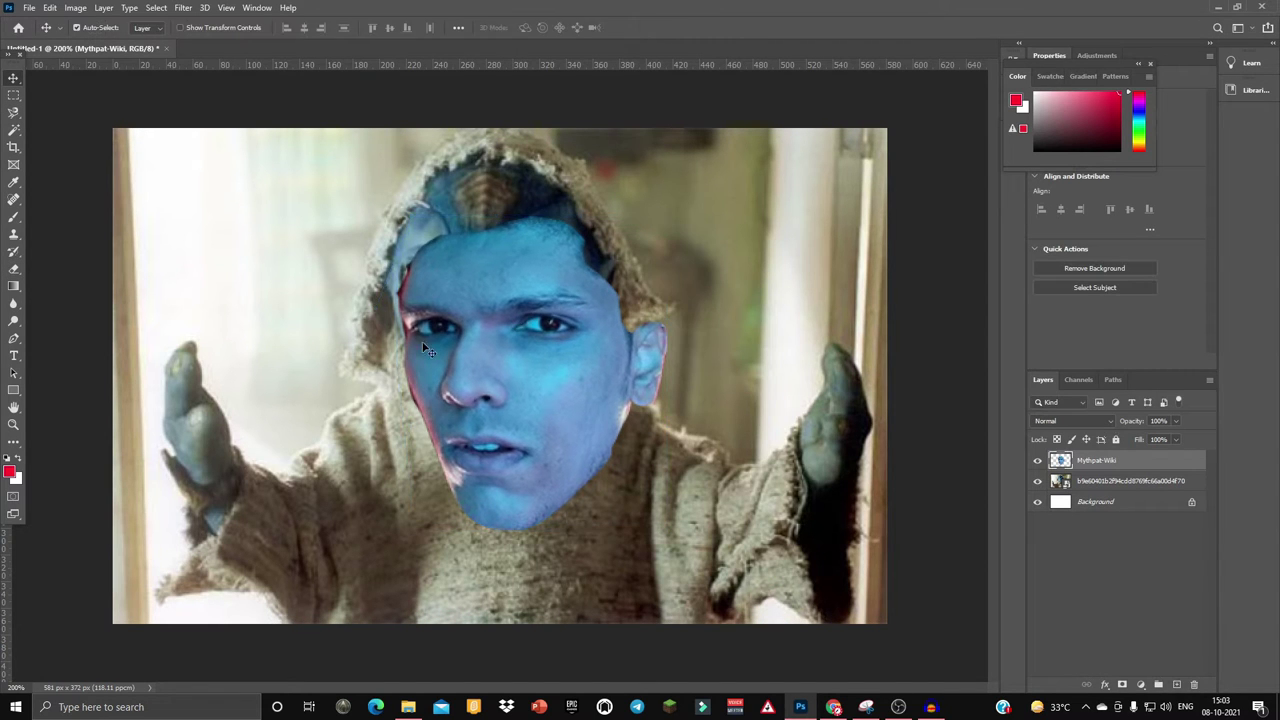
Shrink the face, move it onto the alien's hood and warp it to fit the head
key(ctrl+t)
mouse_move(628, 486)
mouse_down()
mouse_move(575, 450)
mouse_move(560, 371)
mouse_move(600, 393)
mouse_up()
right_click(600, 260)
click(640, 365)
drag(484, 397, 565, 430)
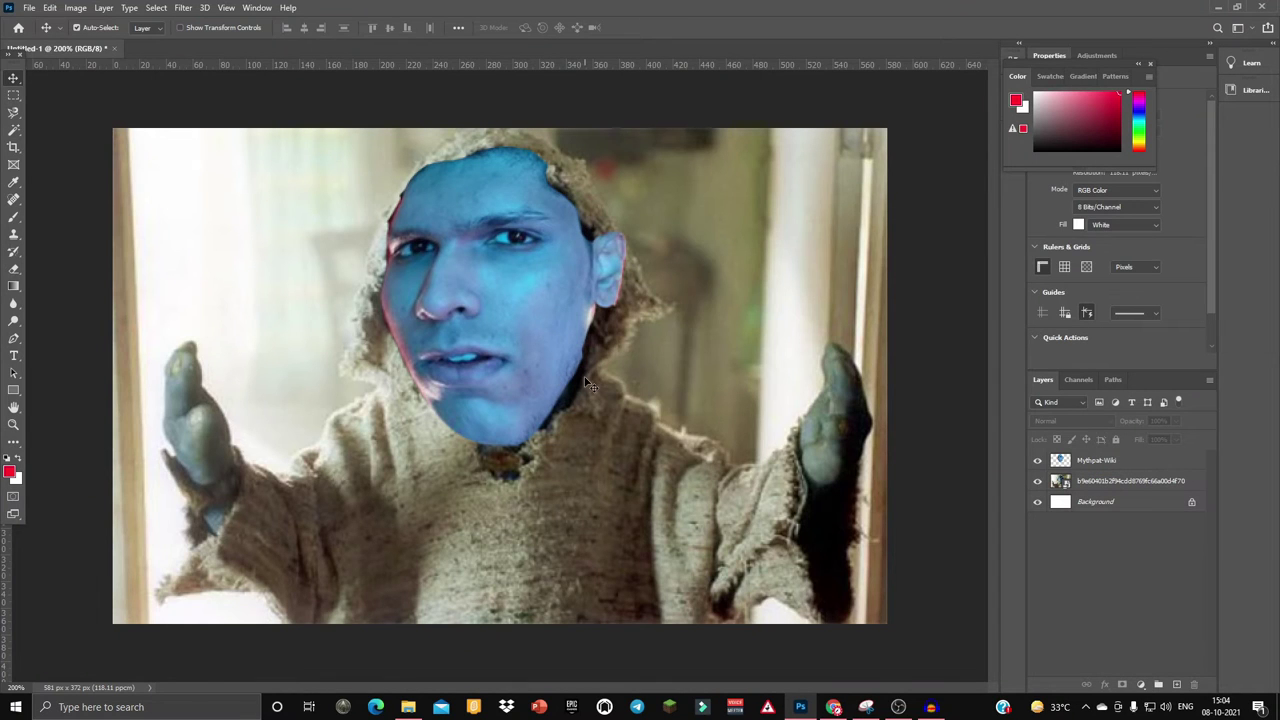
Browse the Google Images tabs for the drumming monkey and the red-jacket man's portrait
click(22, 7)
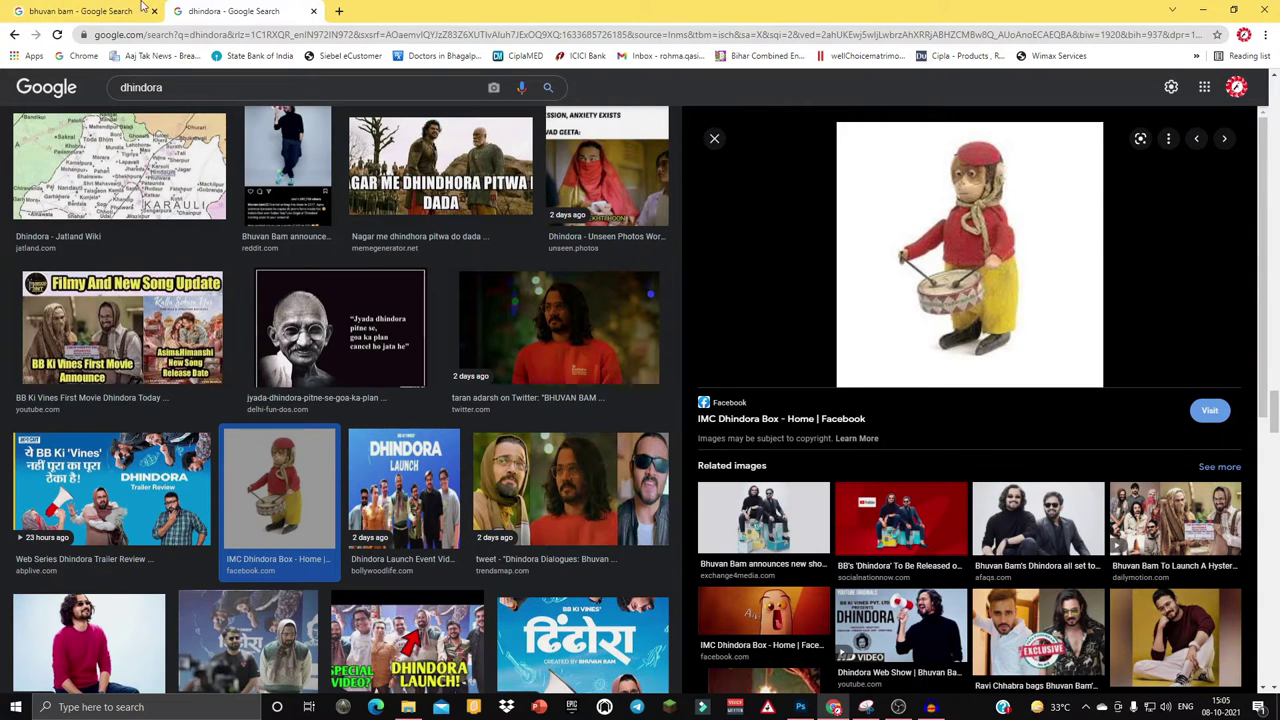
click(95, 9)
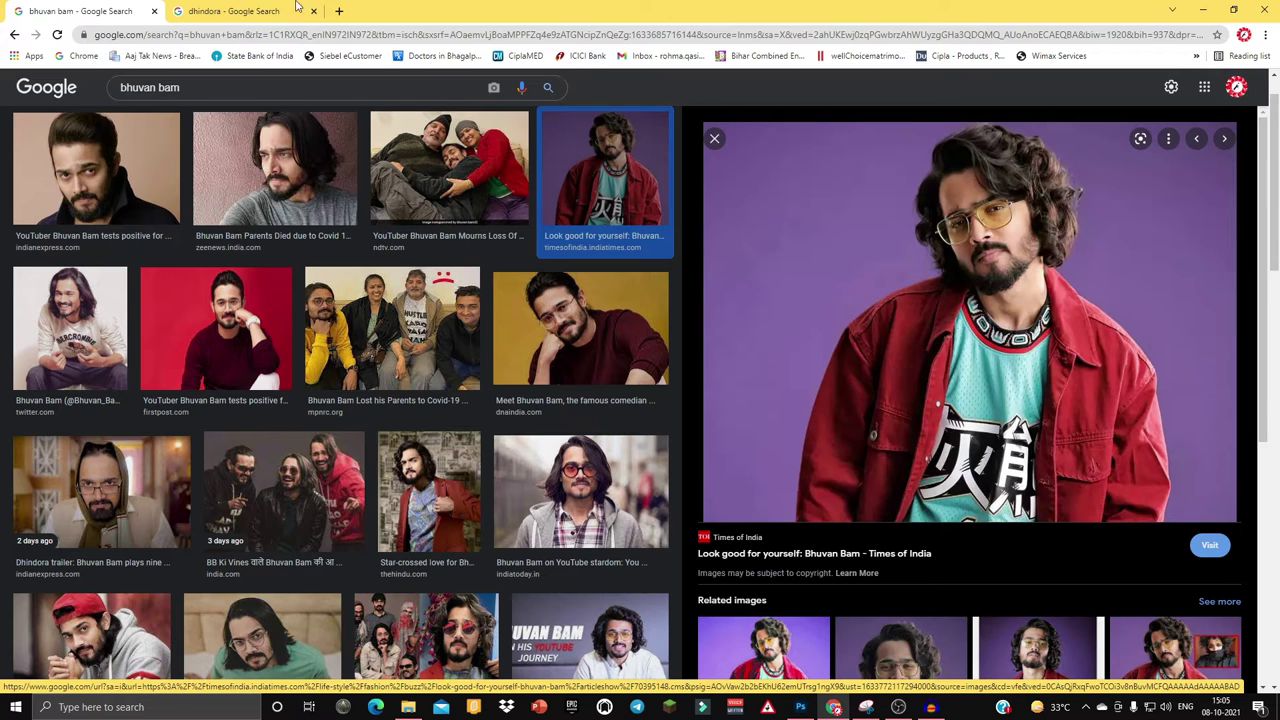
key(ctrl+Tab)
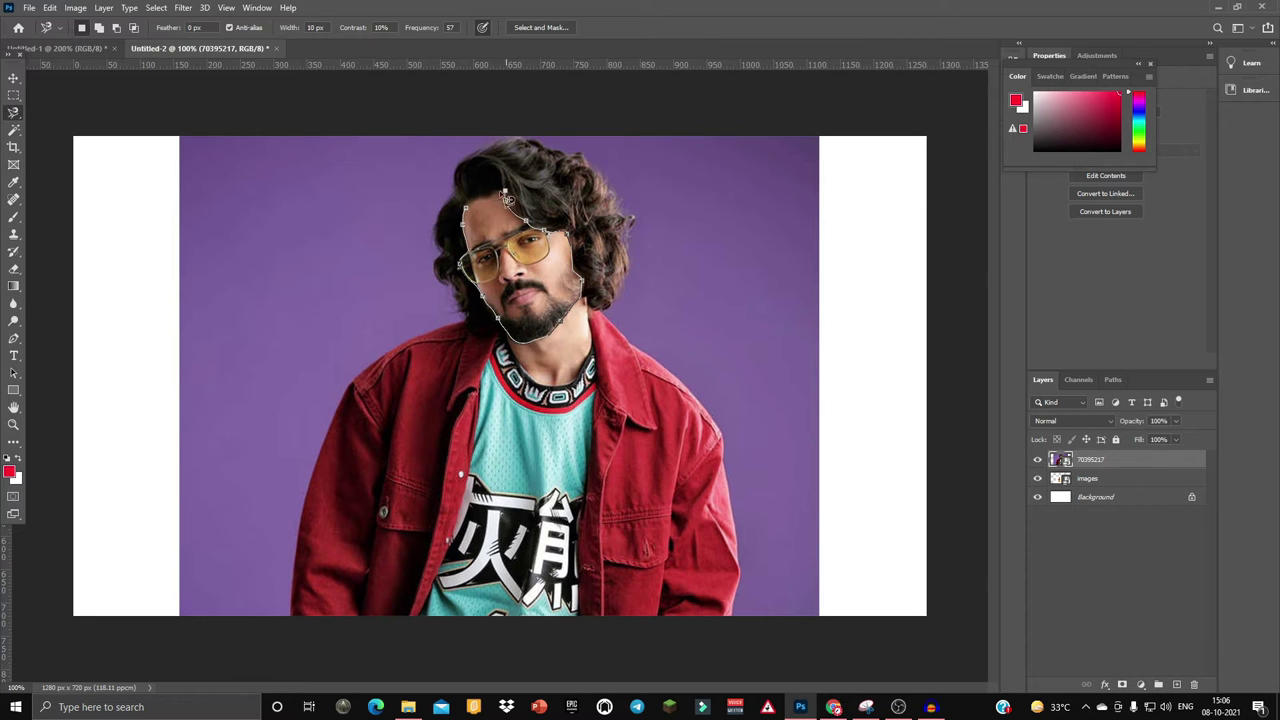
Close the lasso around the man's face and delete everything outside it
click(478, 212)
click(156, 7)
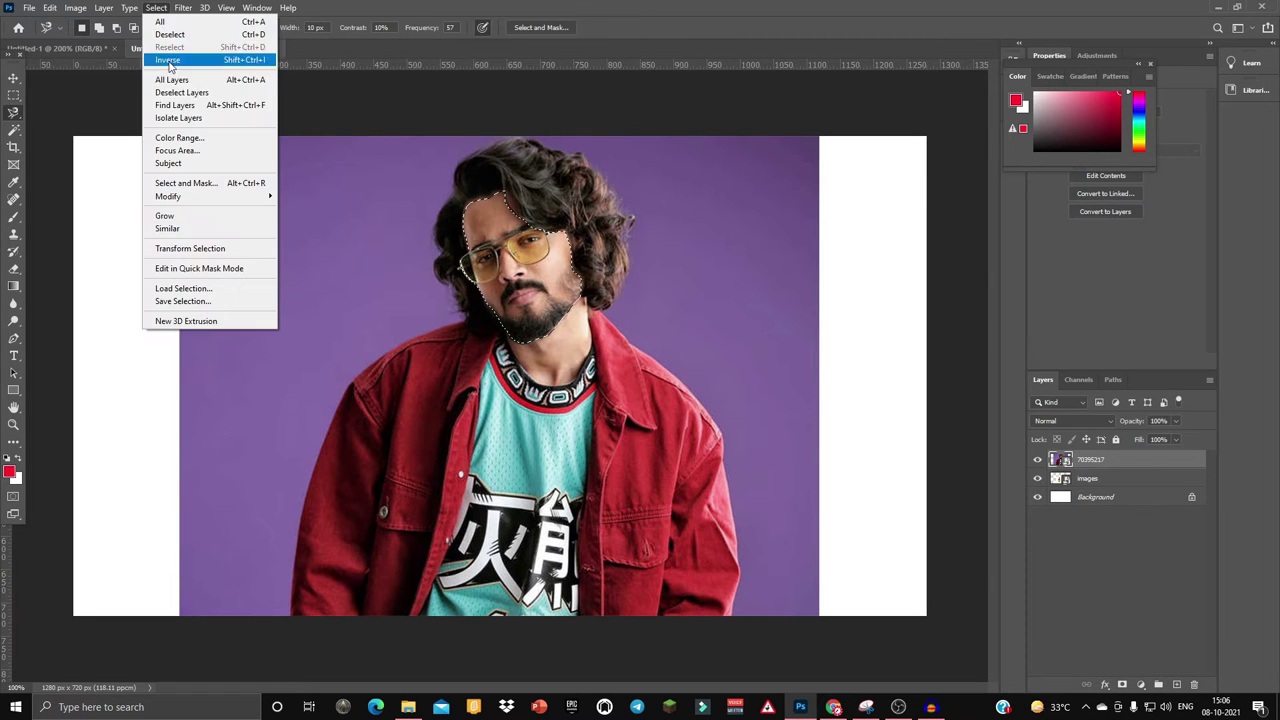
click(176, 70)
key(Delete)
key(ctrl+d)
Move the face onto the monkey's head, shrink it to about half and tilt it 15° clockwise
key(v)
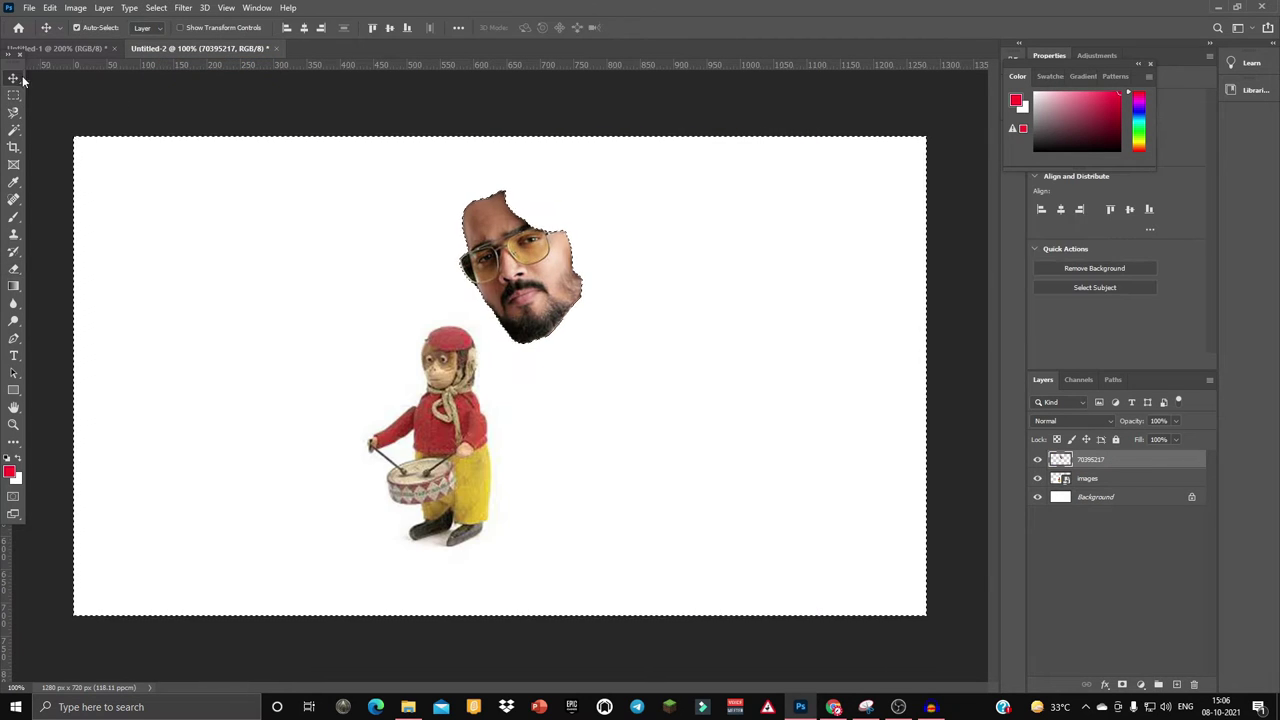
drag(700, 214, 657, 341)
key(ctrl+t)
drag(529, 443, 472, 403)
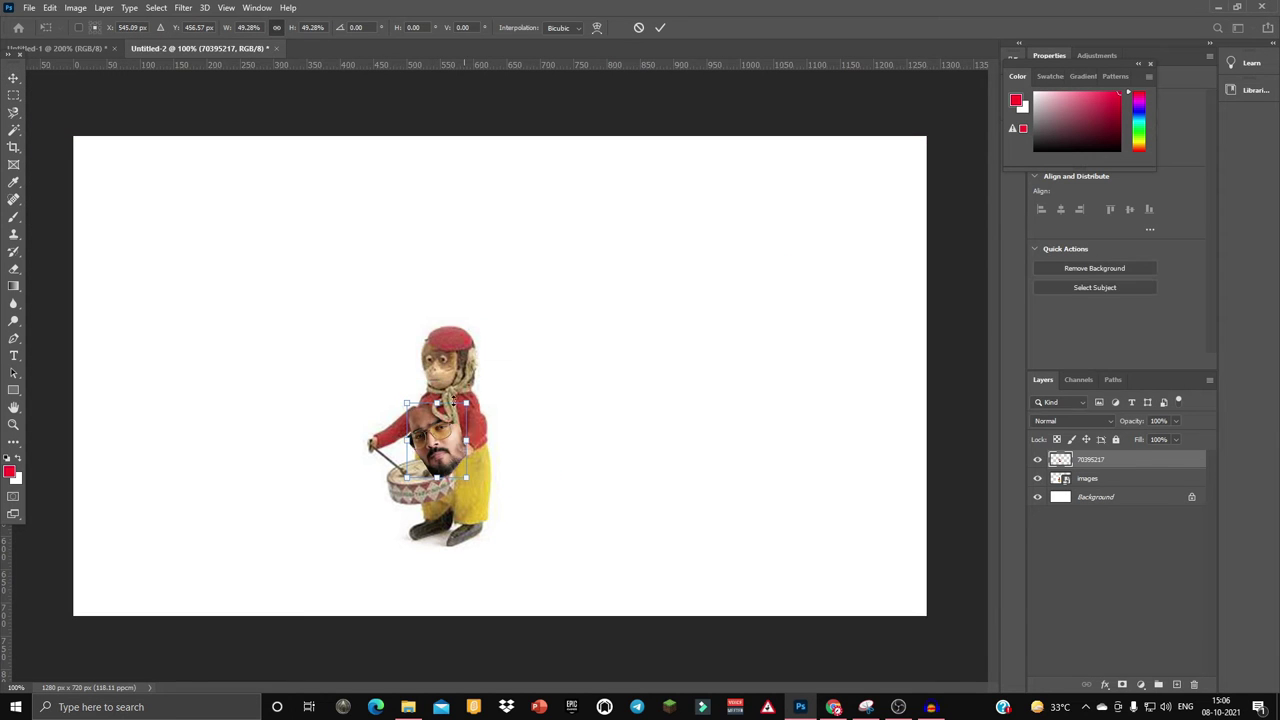
mouse_move(478, 318)
mouse_down()
mouse_move(490, 332)
mouse_move(477, 294)
mouse_up()
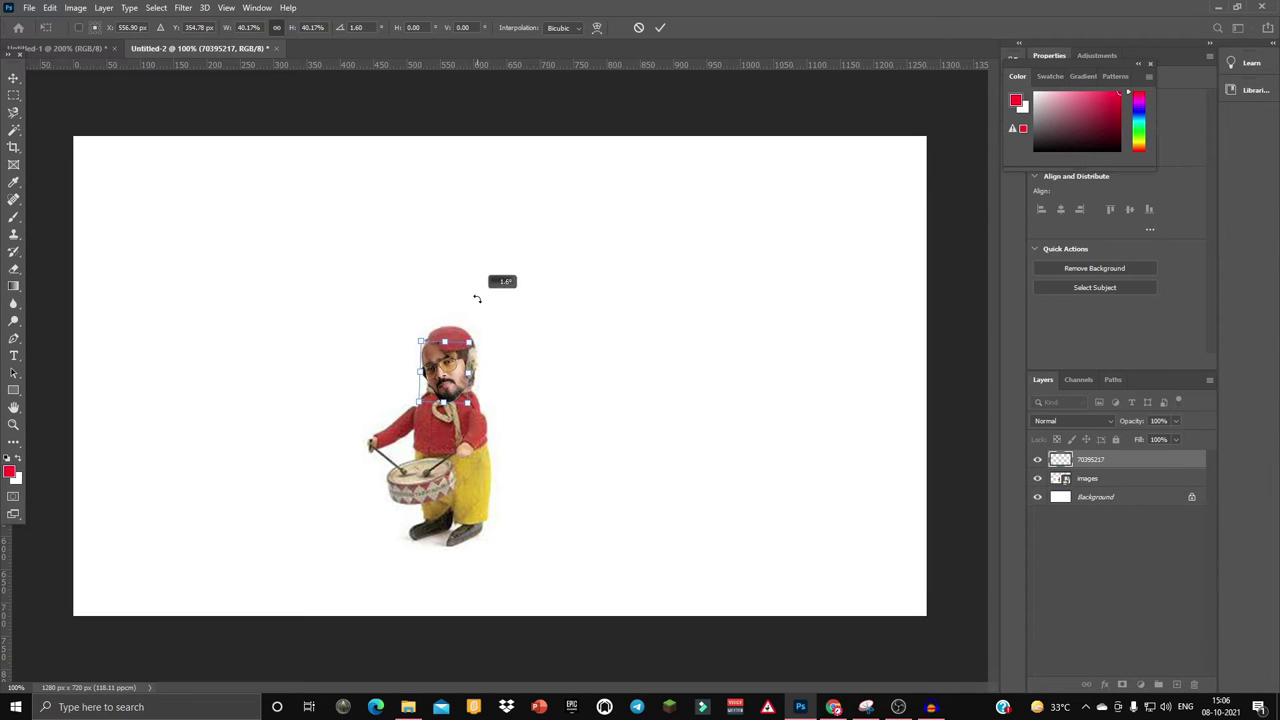
Warp the face's top-right corner and chin to fit the monkey's head
right_click(469, 366)
click(500, 458)
drag(471, 345, 485, 337)
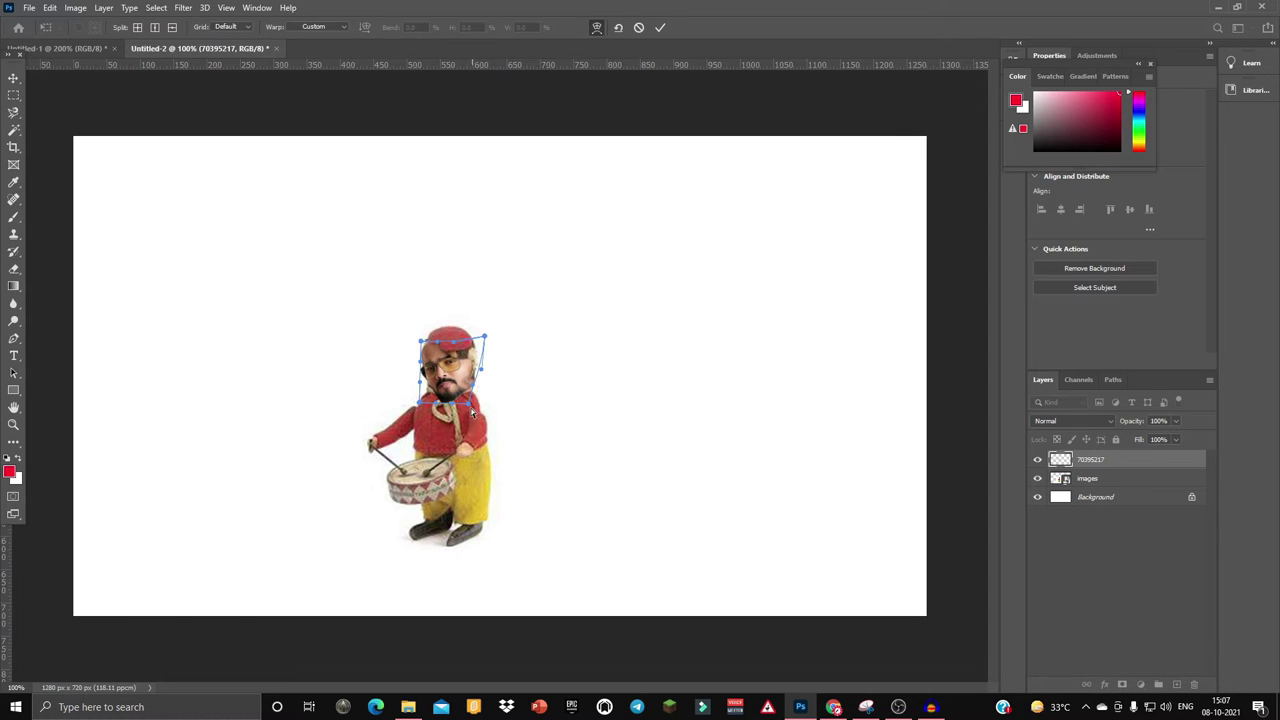
drag(469, 404, 458, 392)
drag(485, 342, 508, 292)
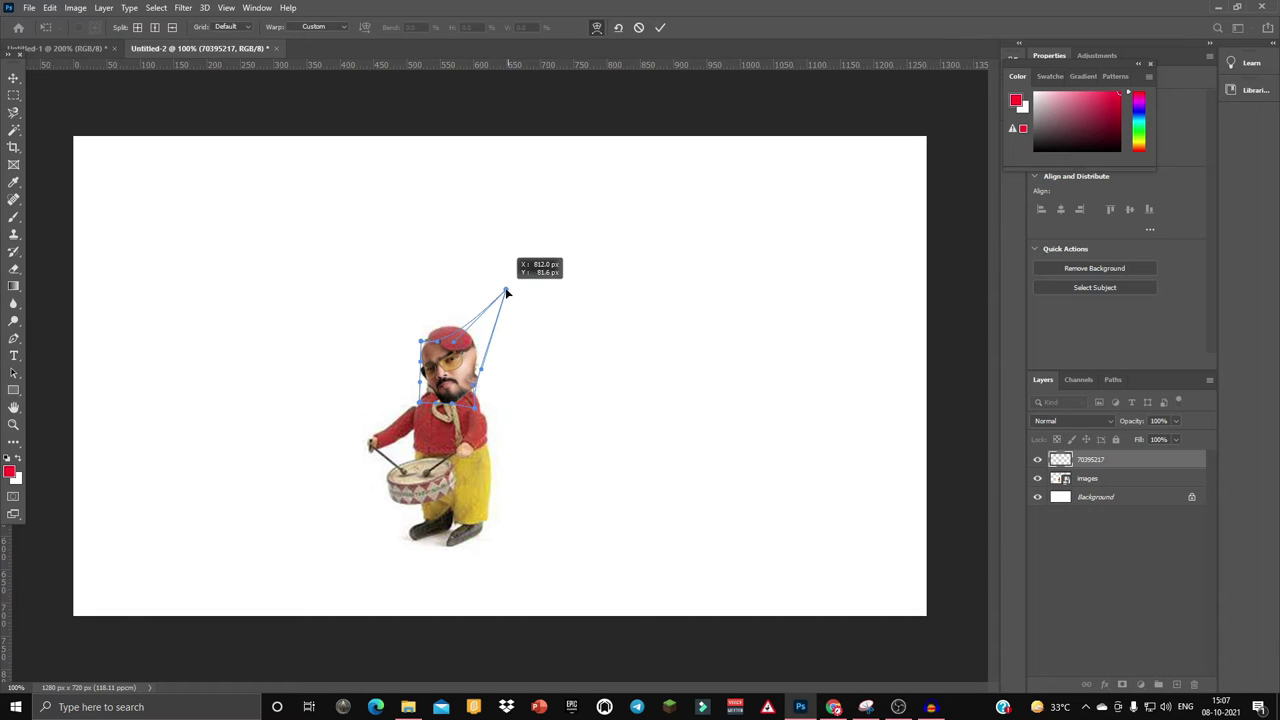
key(Return)
Zoom in to check the face placement, then zoom back out and deselect the layer
key(ctrl+plus)
key(ctrl+plus)
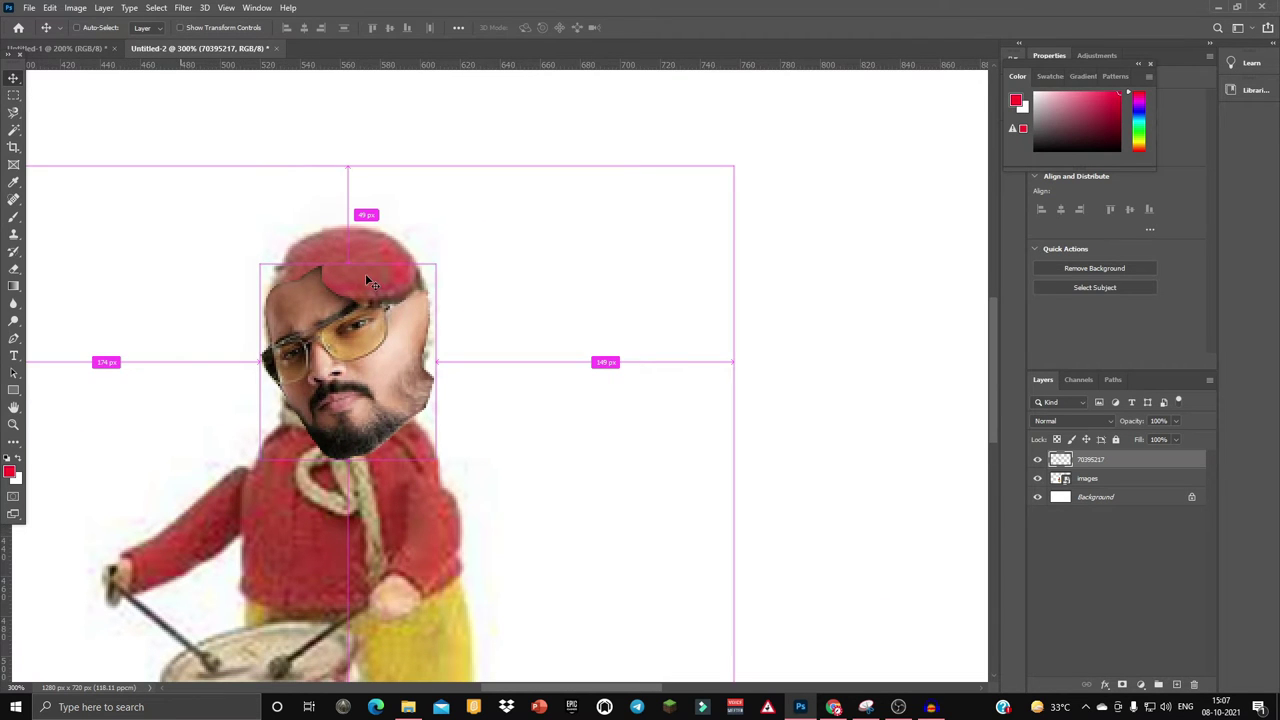
key(ctrl+minus)
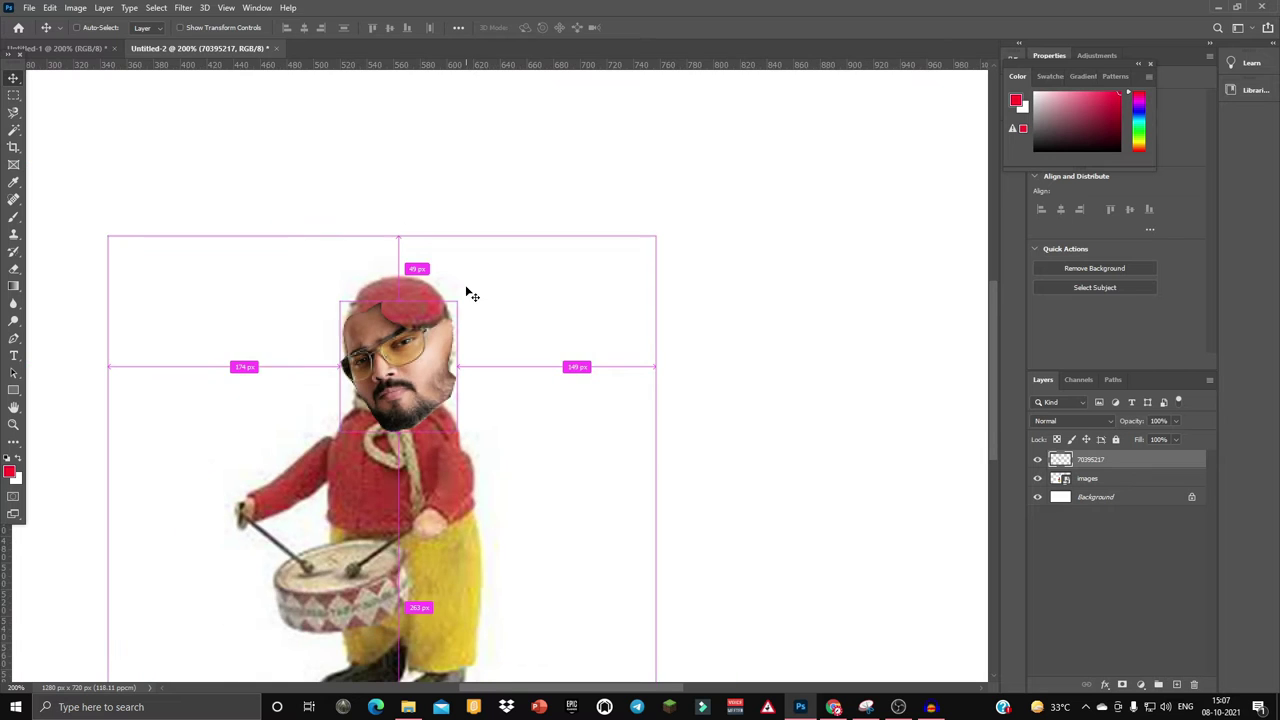
scroll(430, 400, down, 2)
scroll(430, 400, left, 3)
click(604, 157)
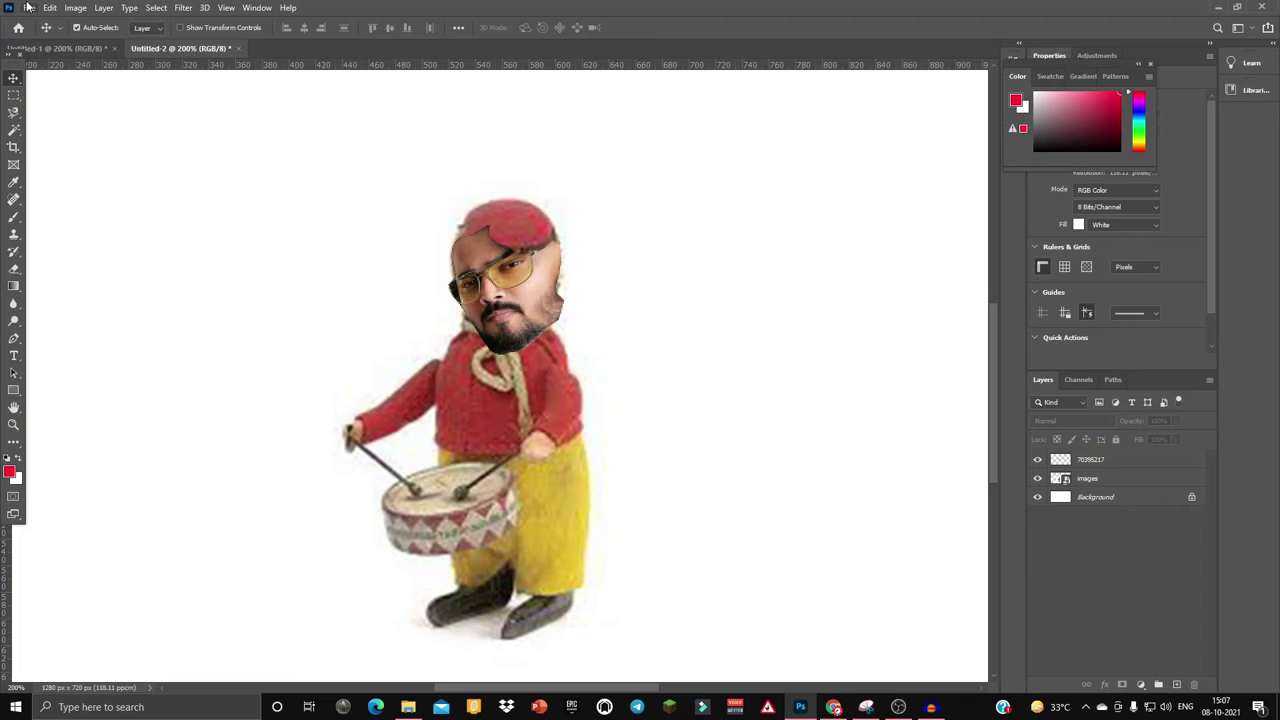
click(28, 7)
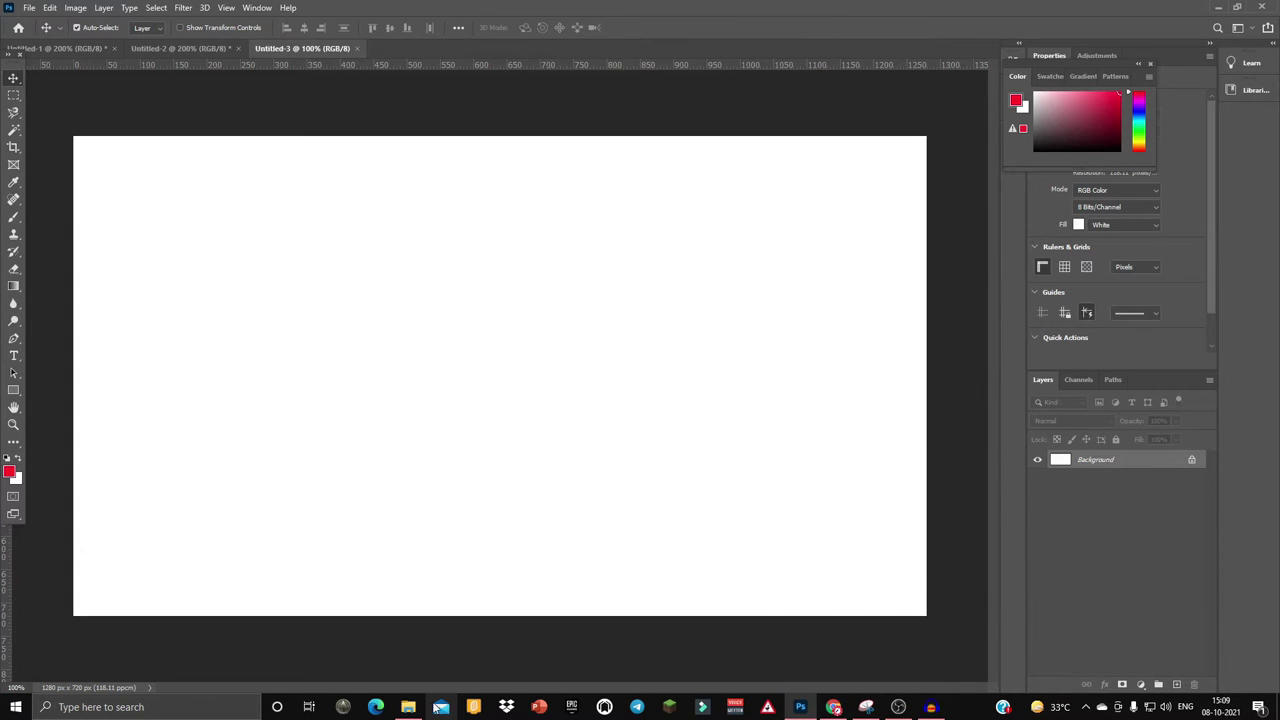
click(408, 707)
click(606, 593)
Place the wedding photo and the face photo onto the blank Untitled-3 canvas
click(408, 707)
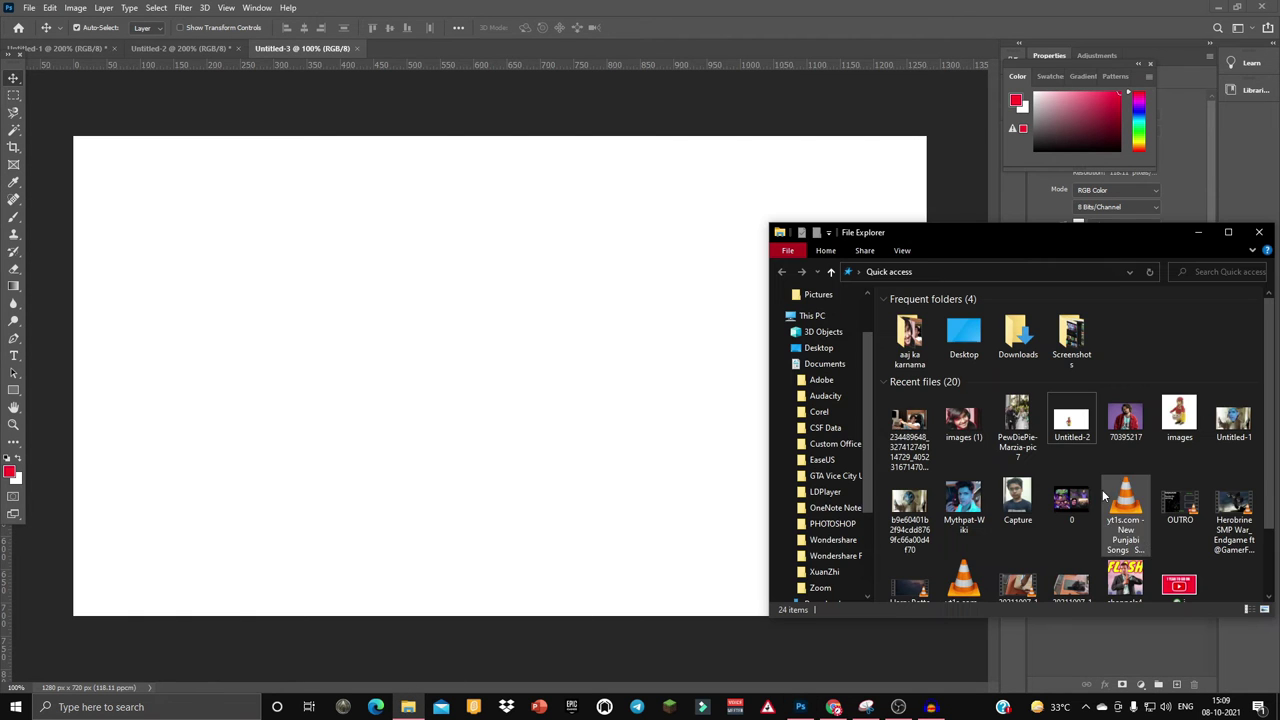
drag(1030, 454, 486, 423)
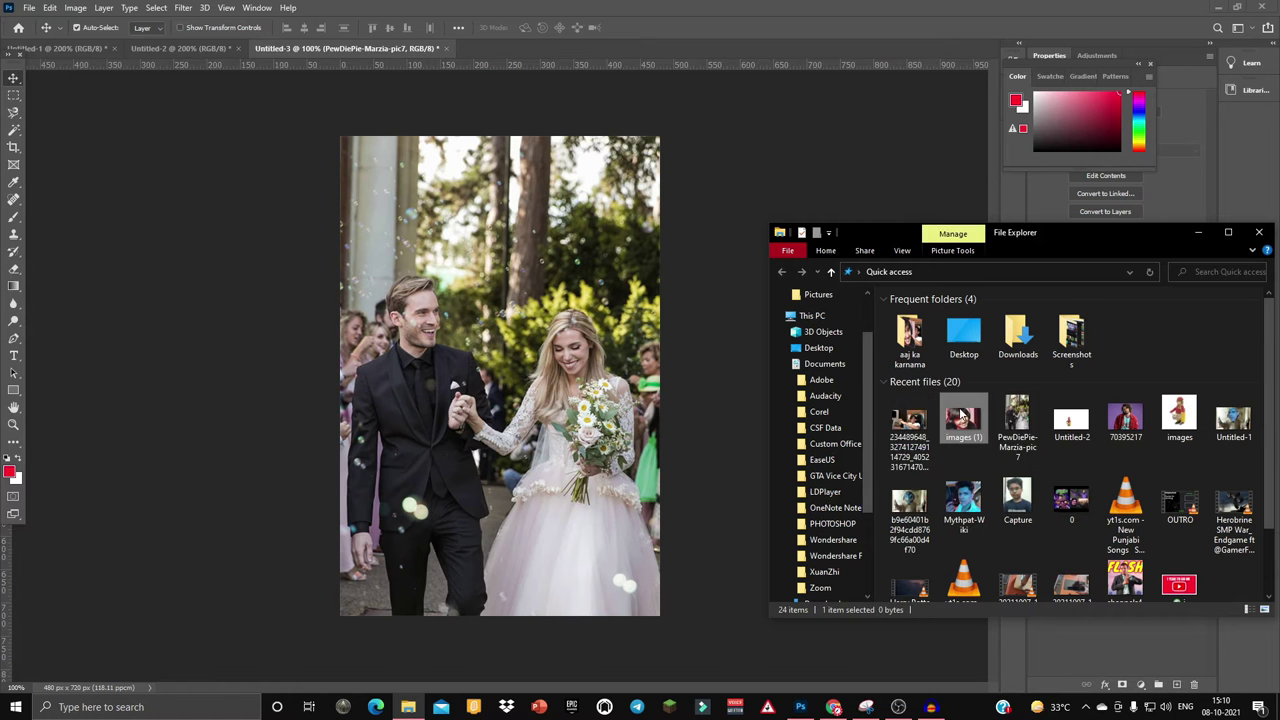
click(396, 368)
key(Return)
Cut out the face with Magnetic Lasso, deleting the inverted area and rasterizing the layer
key(l)
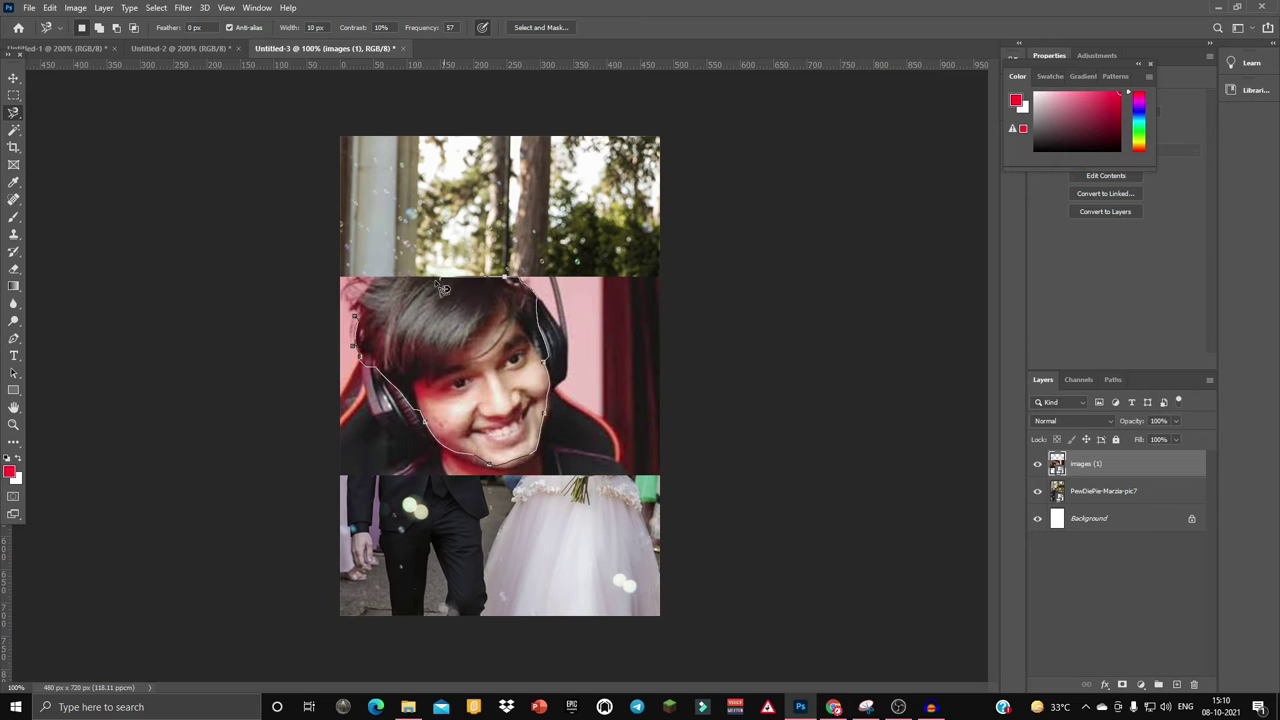
click(366, 326)
click(156, 7)
click(175, 57)
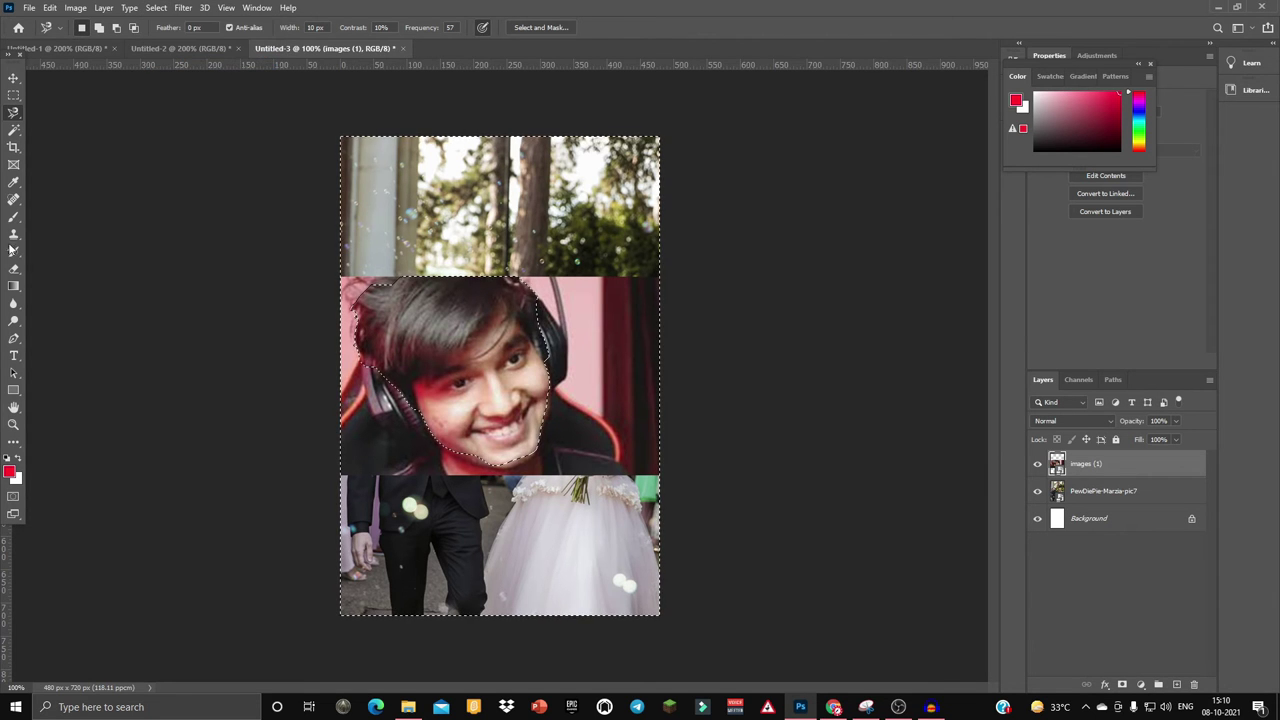
key(Delete)
key(Return)
Shrink the face to about 41% and rotate it into position on the couple
click(14, 77)
key(ctrl+t)
drag(350, 466, 400, 420)
drag(420, 285, 432, 347)
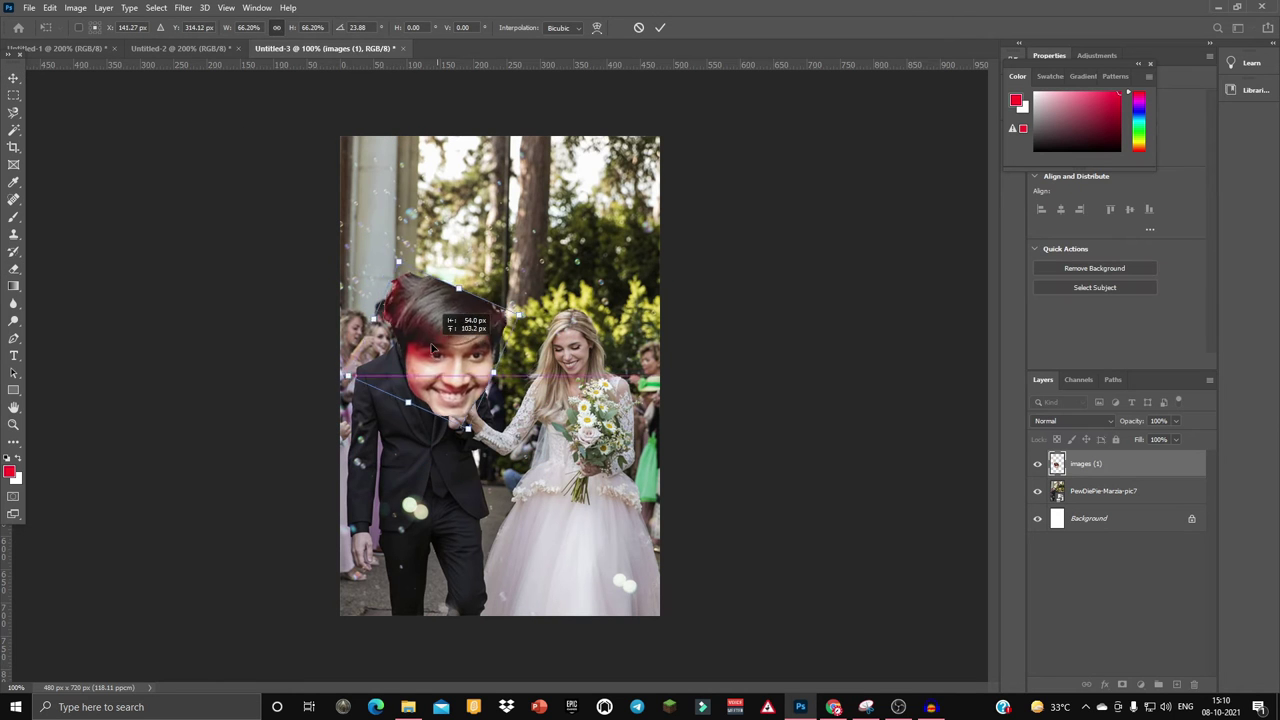
drag(490, 415, 460, 380)
mouse_move(436, 284)
mouse_down()
mouse_move(497, 330)
mouse_move(370, 295)
mouse_move(366, 330)
mouse_move(400, 335)
mouse_move(451, 307)
mouse_up()
Warp the face's chin to fit over the groom's head and deselect the layer
right_click(432, 333)
click(470, 414)
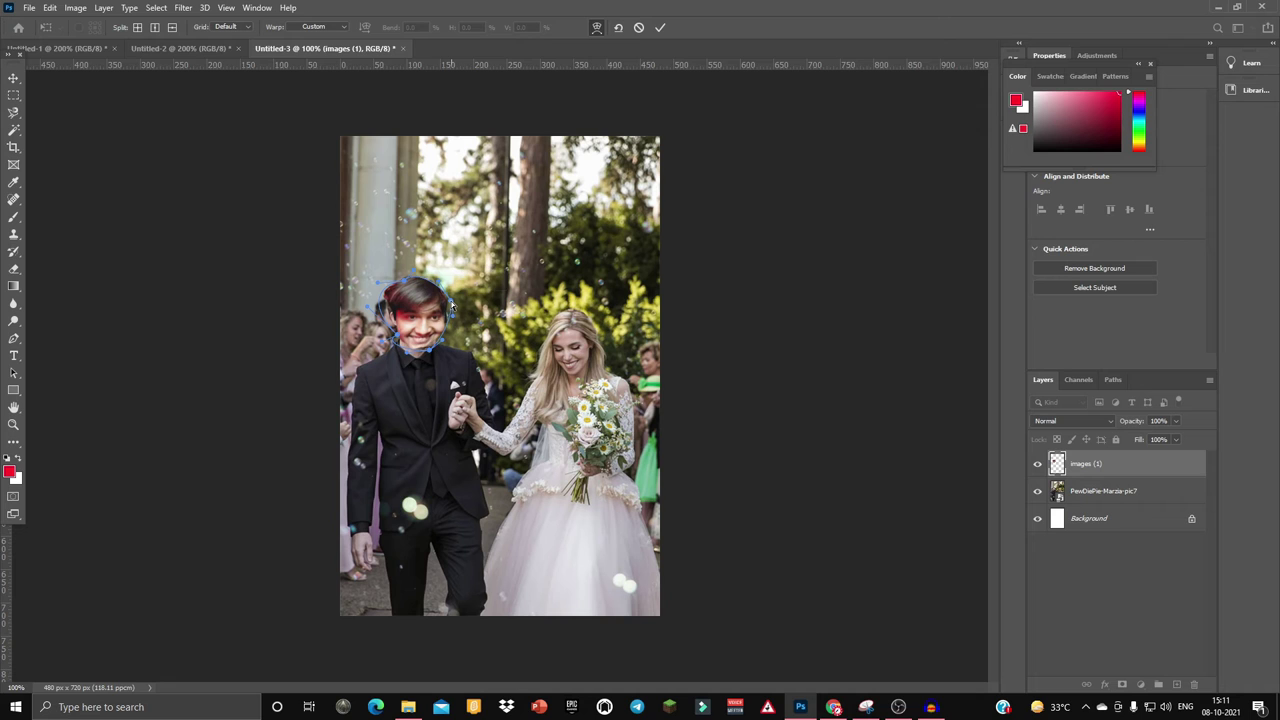
drag(408, 358, 444, 350)
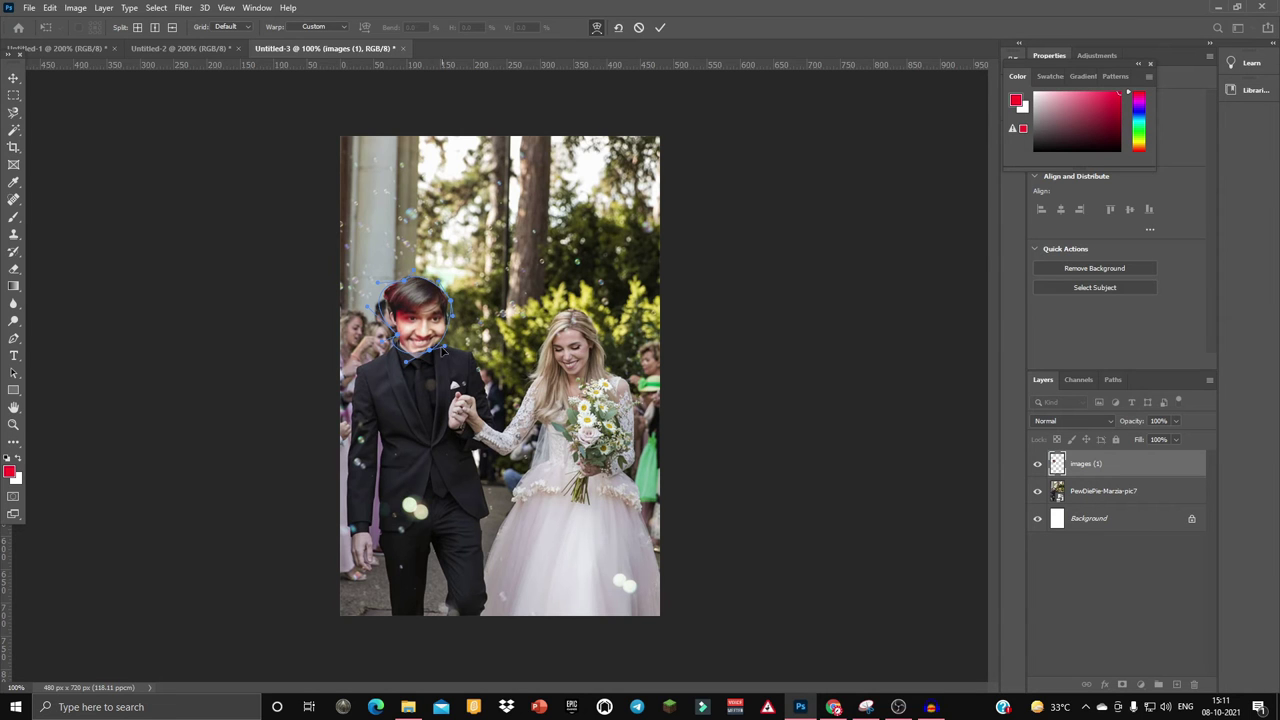
key(Return)
click(337, 343)
click(408, 707)
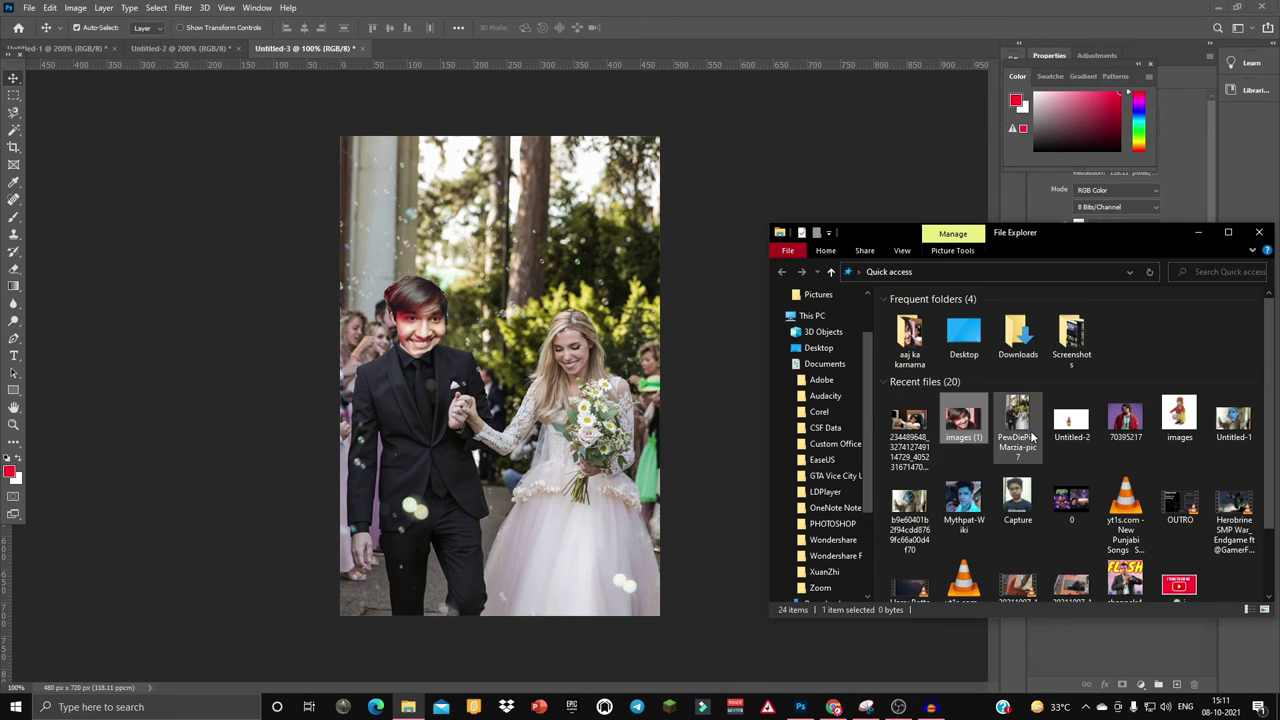
Place the second face photo and cut out the face, erasing everything outside it
drag(1018, 428, 465, 415)
click(12, 110)
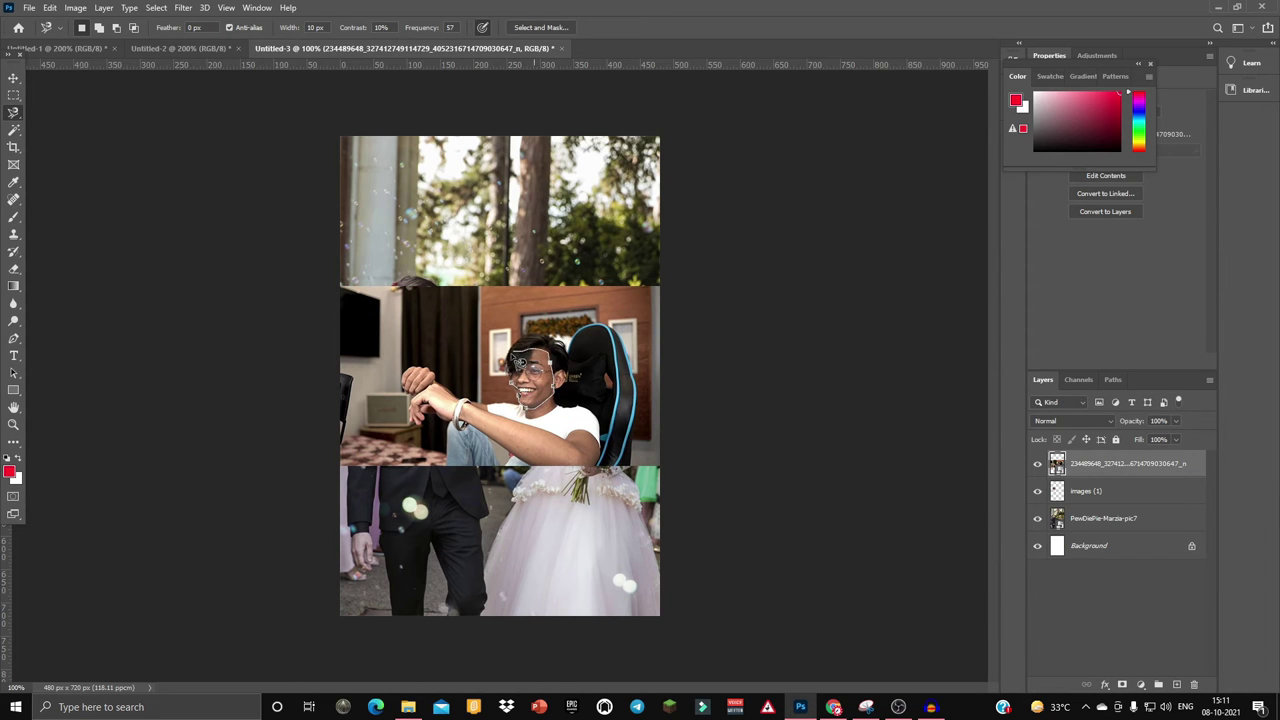
key(Escape)
double_click(524, 404)
click(156, 7)
click(165, 55)
click(14, 268)
key(Delete)
key(ctrl+d)
Move the second face onto the bride and enlarge it
key(ctrl+t)
mouse_move(535, 380)
mouse_down()
mouse_move(566, 360)
mouse_move(590, 316)
mouse_move(526, 279)
mouse_up()
right_click(590, 316)
click(613, 403)
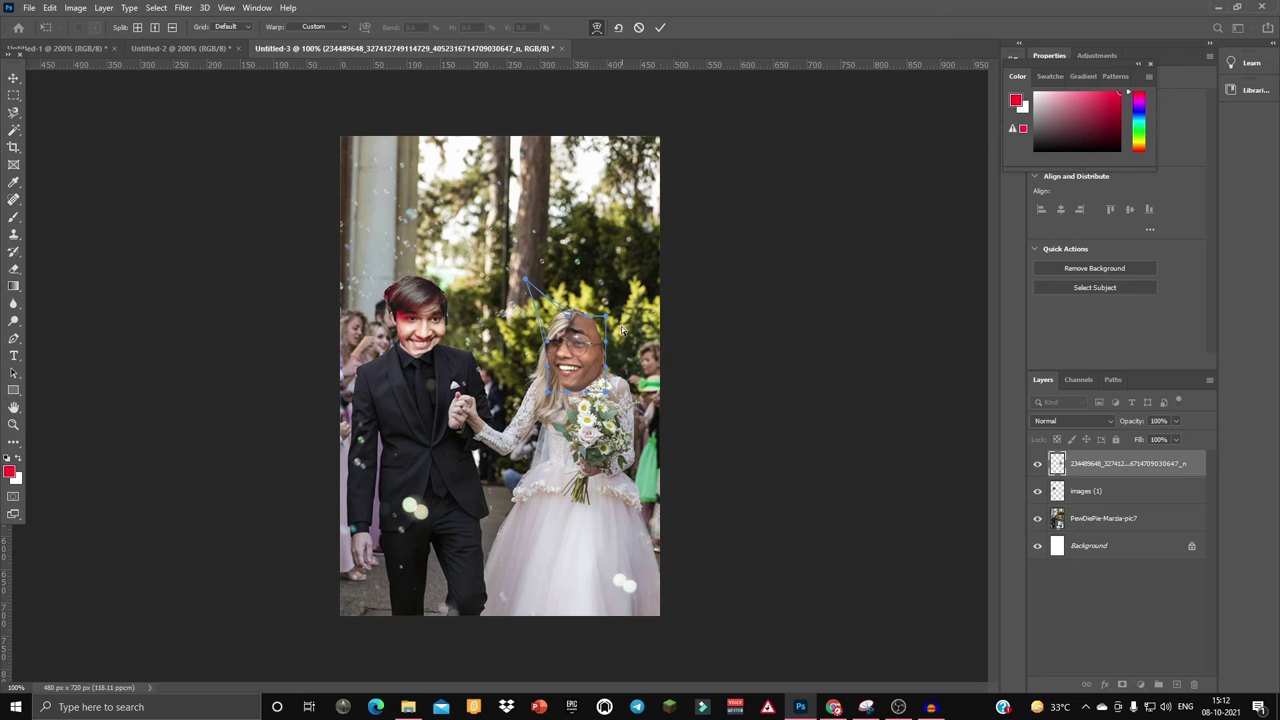
Warp the face to fit the bride's head, stretching it up over her hair
drag(618, 341, 585, 340)
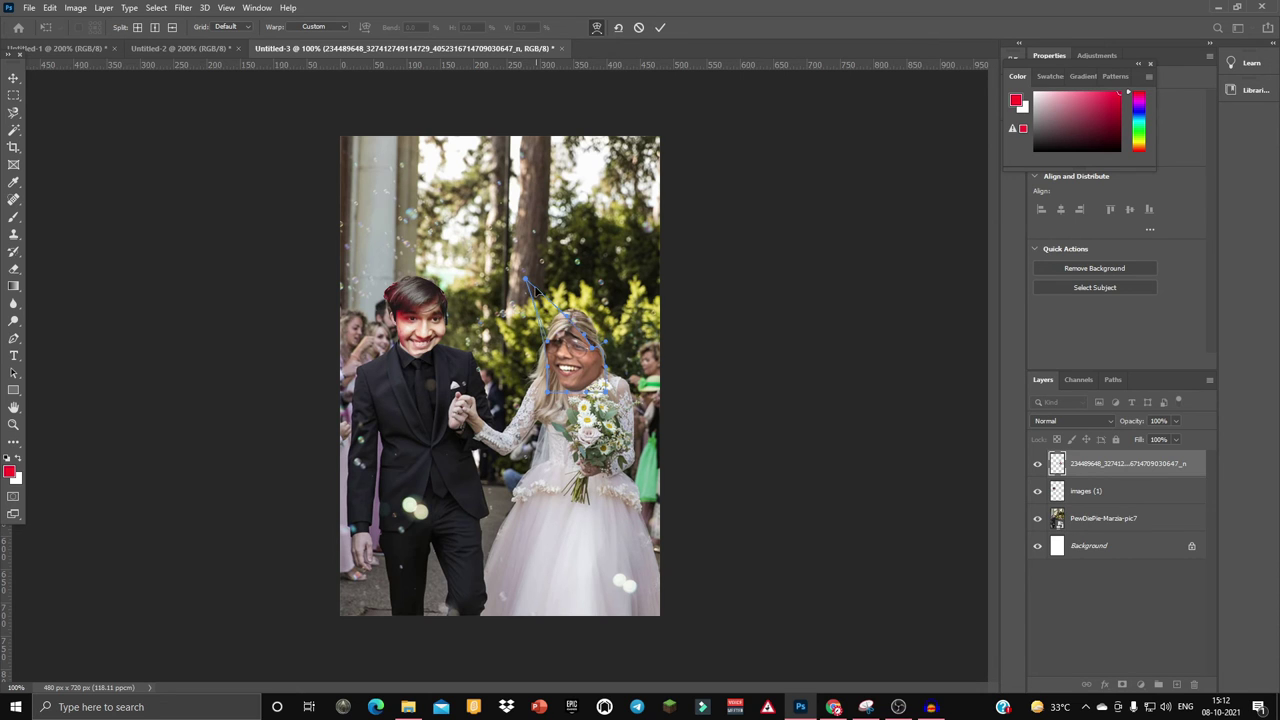
drag(536, 288, 540, 310)
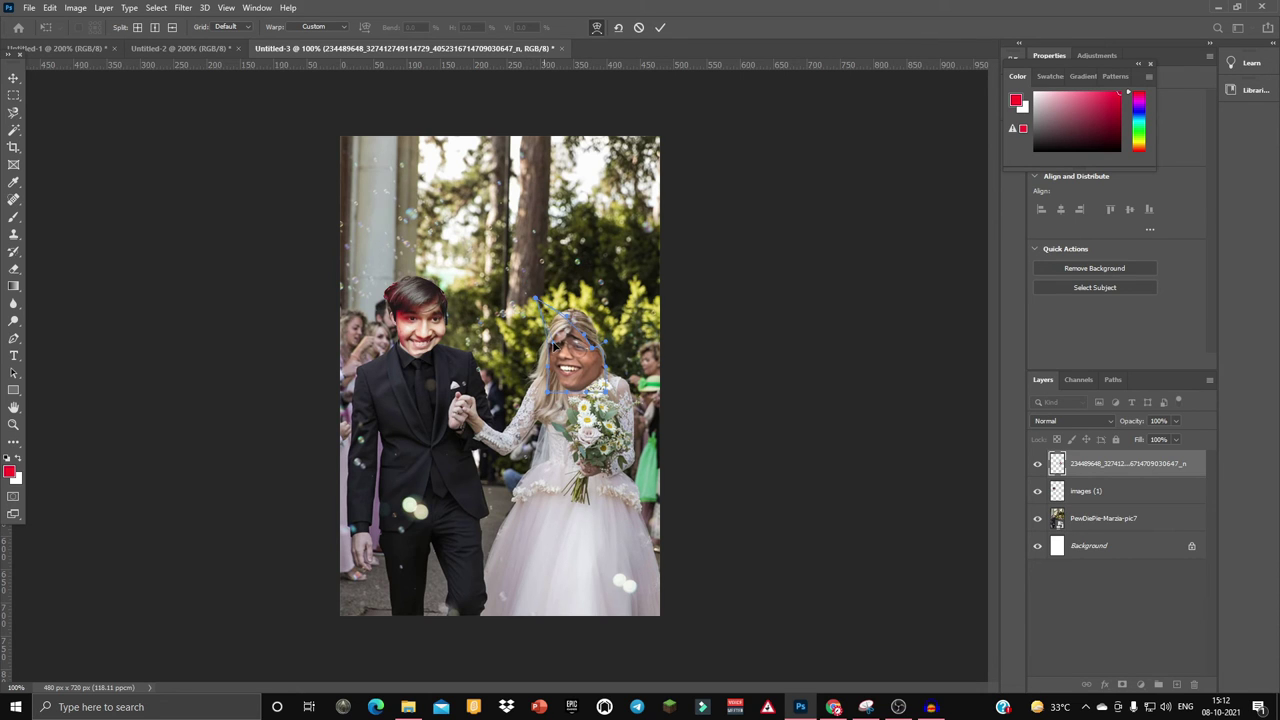
drag(604, 395, 550, 390)
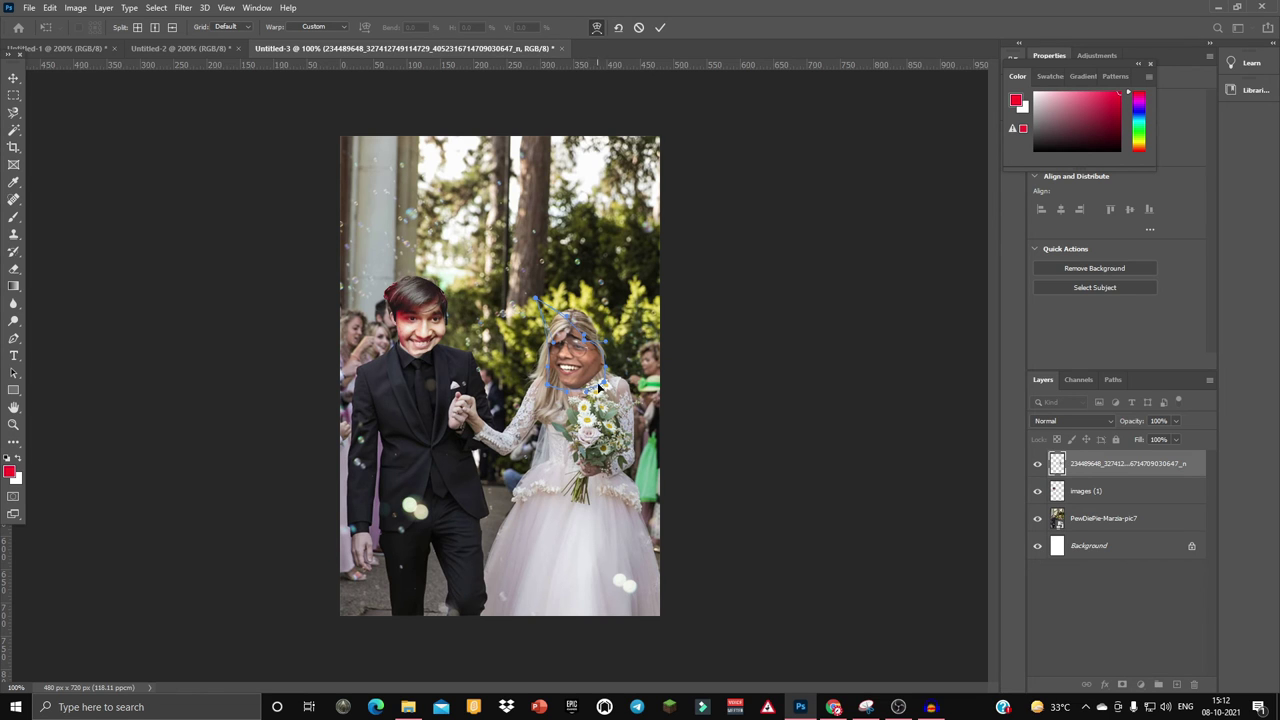
drag(540, 305, 562, 248)
click(14, 77)
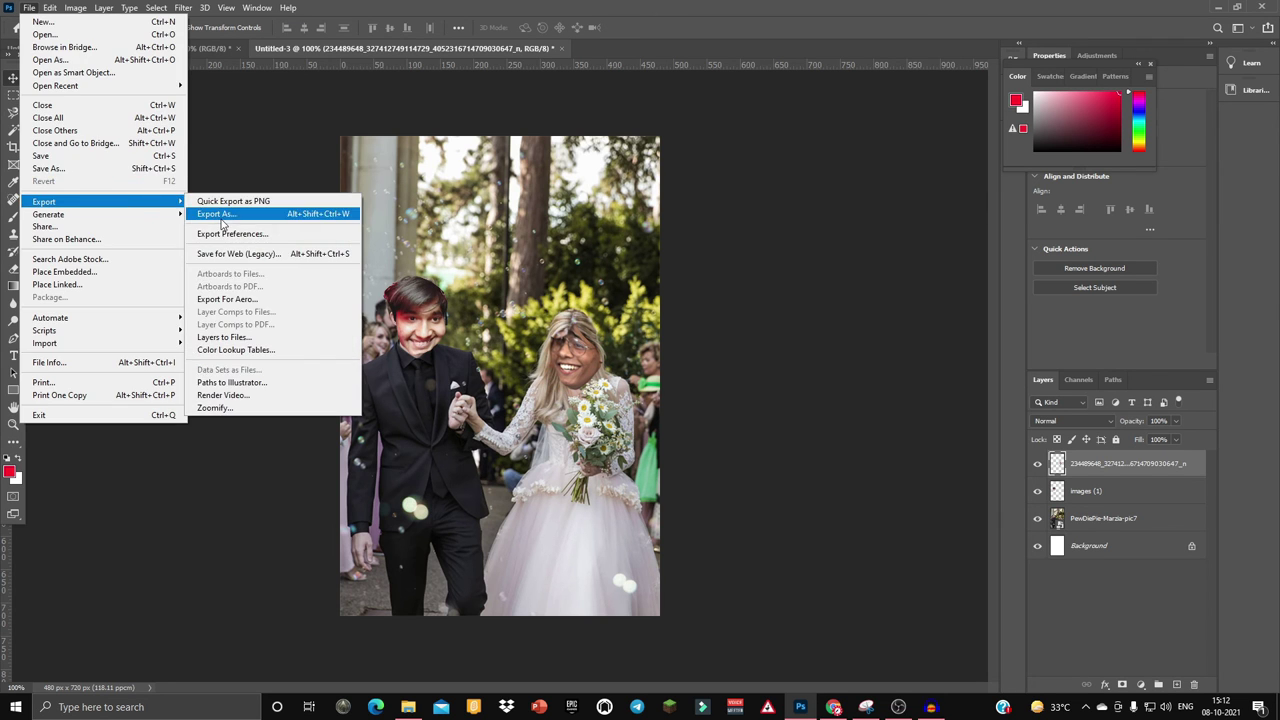
Export the wedding composite as a 480×720 PNG, then quit Photoshop declining to save
click(215, 214)
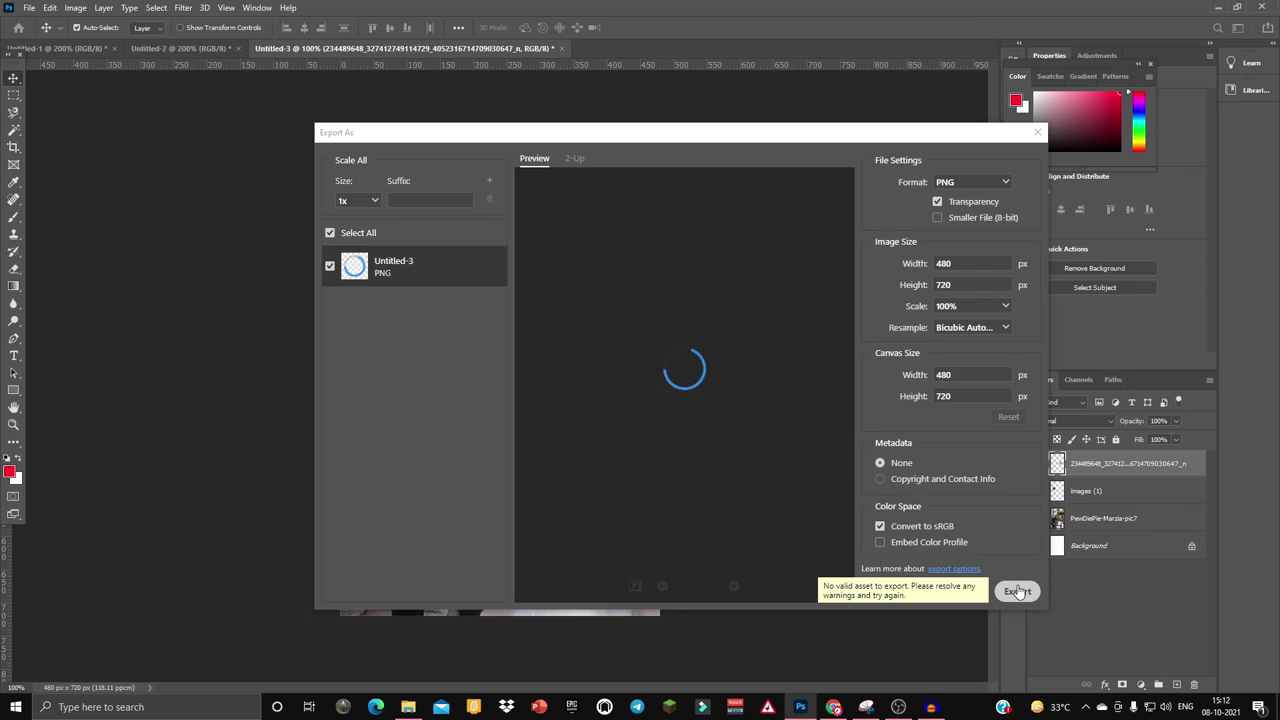
click(1017, 591)
click(527, 337)
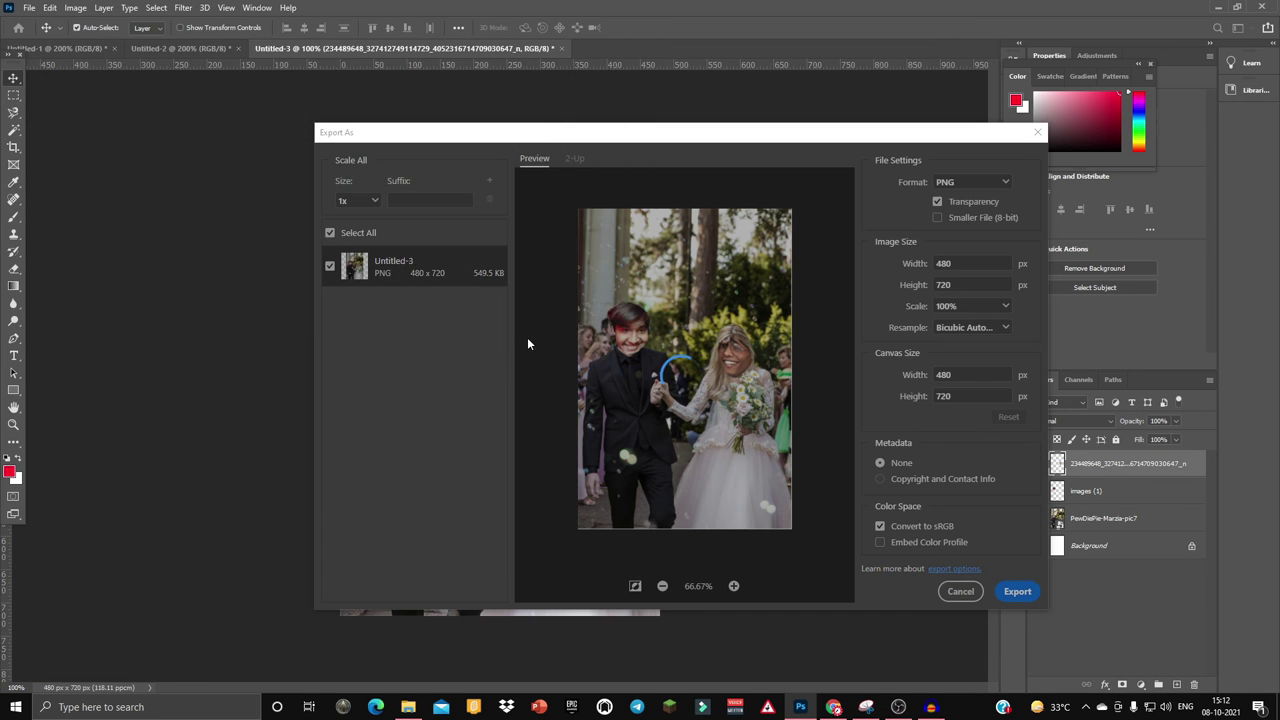
key(ctrl+q)
click(636, 264)
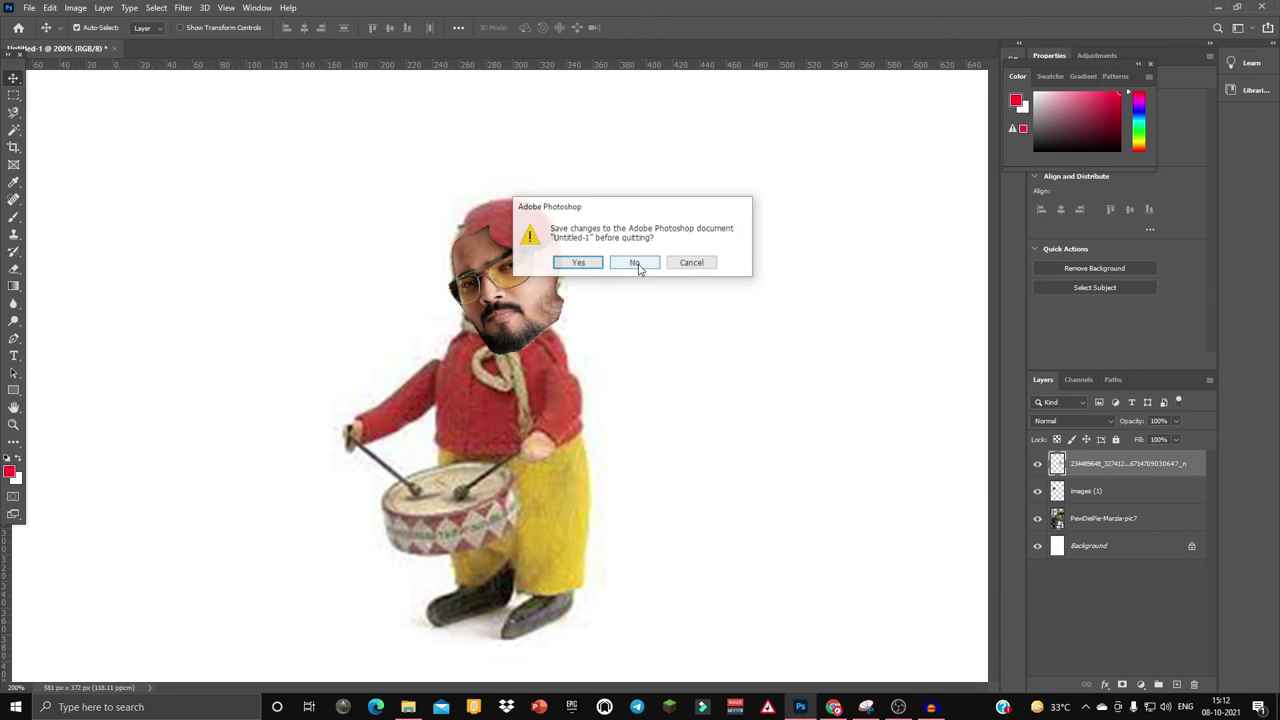
Decline saving the last Photoshop document and bring OBS Studio to the front
click(637, 263)
click(899, 708)
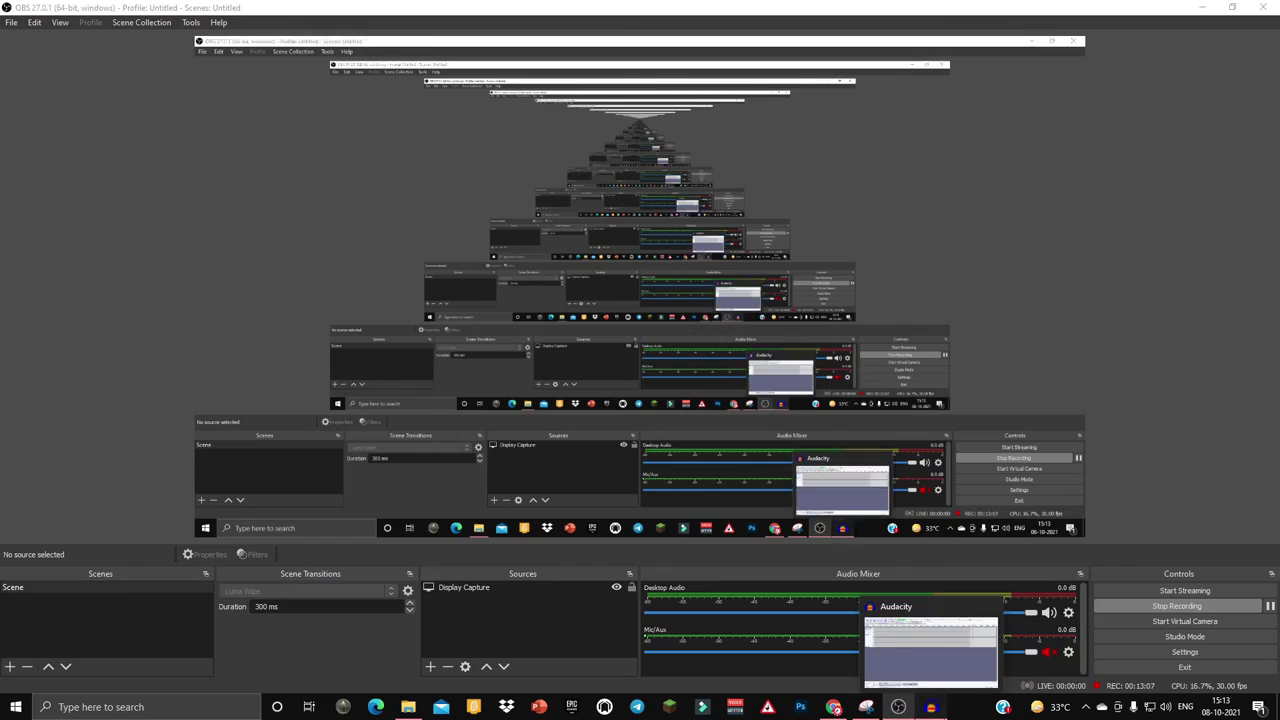